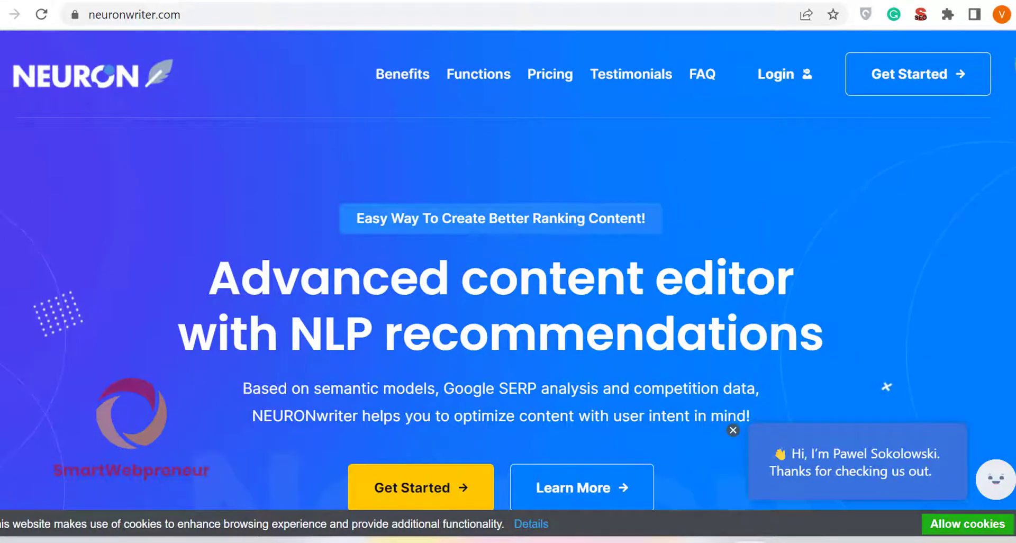
# - Scroll down the neuronwriter.com homepage to view the editor screenshot
pyautogui.scroll(-2, 508, 270)
pyautogui.scroll(-3, 508, 270)
pyautogui.scroll(-2, 508, 270)
pyautogui.scroll(-3, 508, 270)
pyautogui.scroll(-2, 509, 270)
pyautogui.scroll(-1, 132, 413)
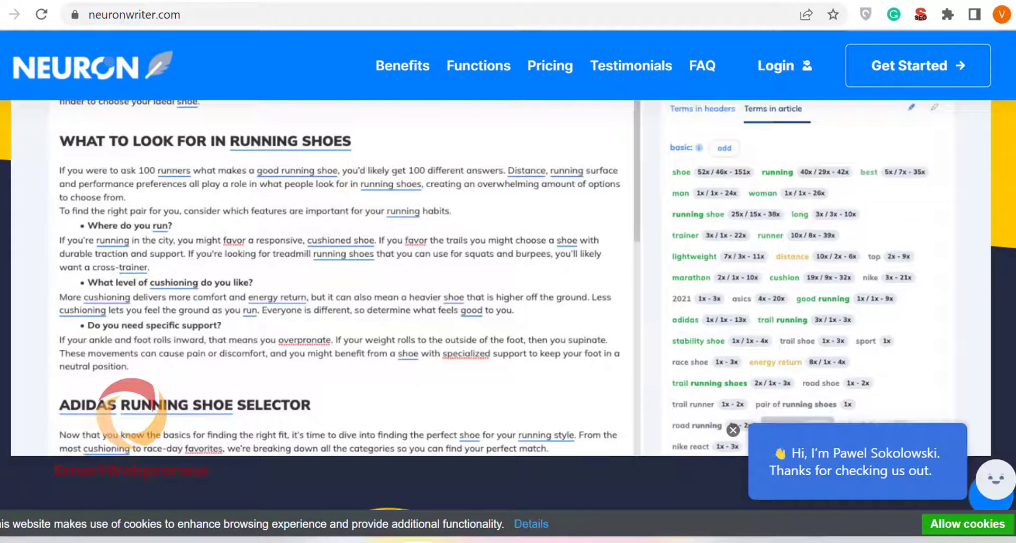
pyautogui.scroll(-1, 508, 265)
pyautogui.scroll(-1, 508, 265)
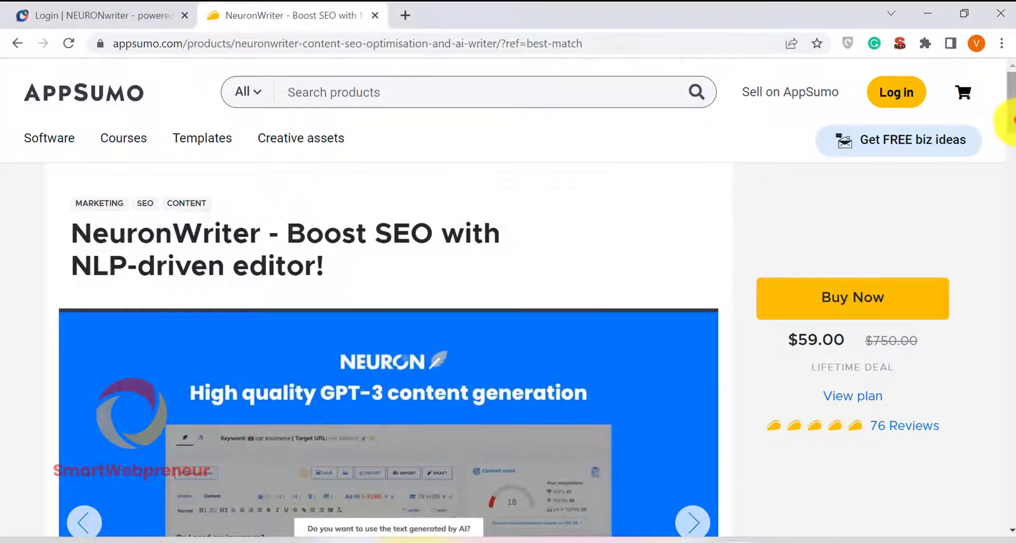
# - Page through AppSumo's product slides and review the plan details: 2 projects, 25 articles, 15,000 AI credits
pyautogui.moveTo(1014, 120); pyautogui.dragTo(1014, 143)
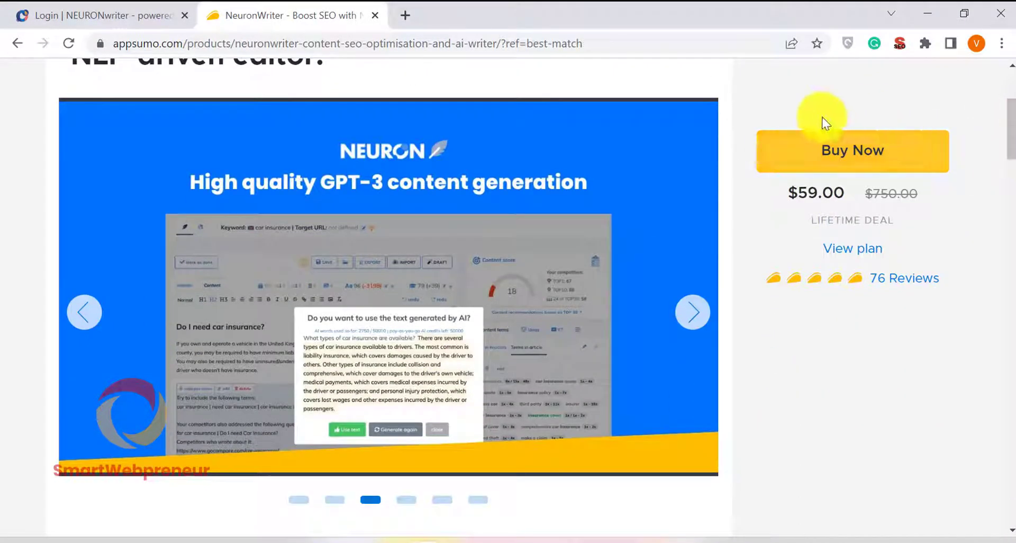
pyautogui.click(707, 318)
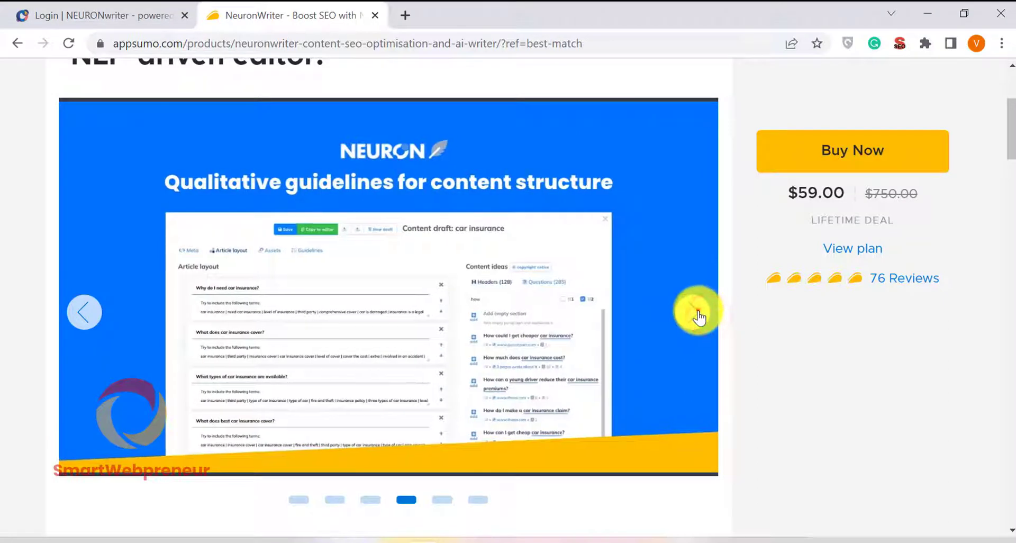
pyautogui.click(699, 314)
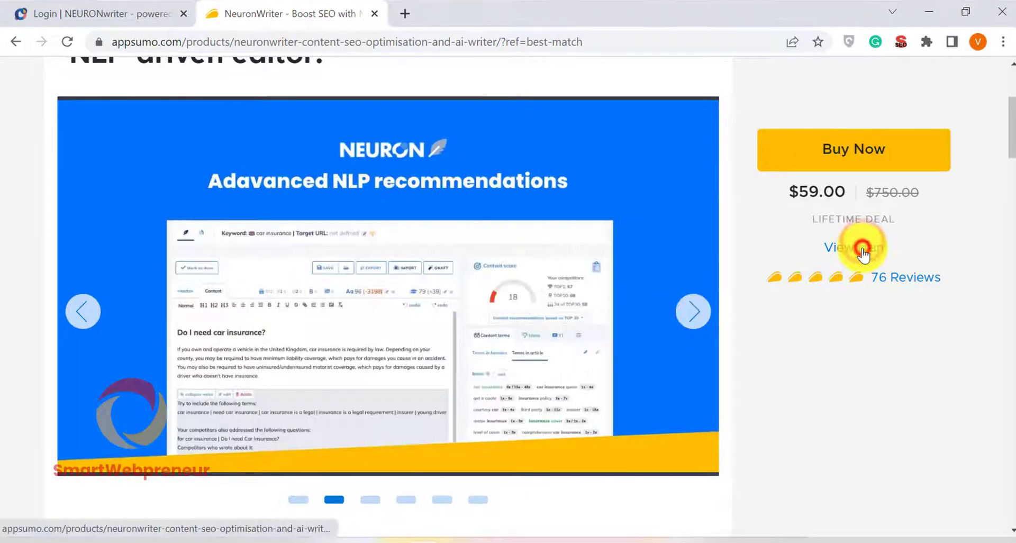
pyautogui.click(853, 248)
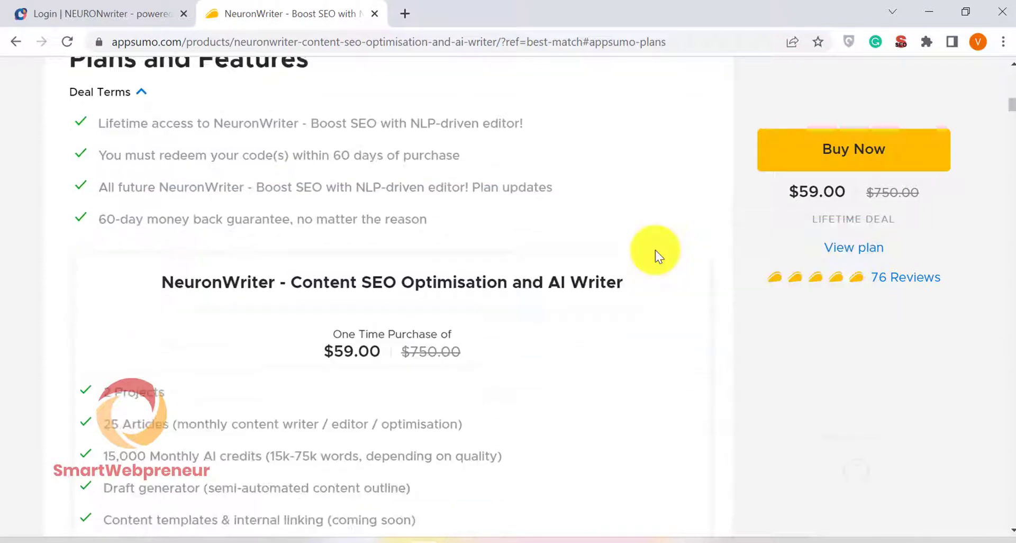
pyautogui.scroll(-1, 655, 250)
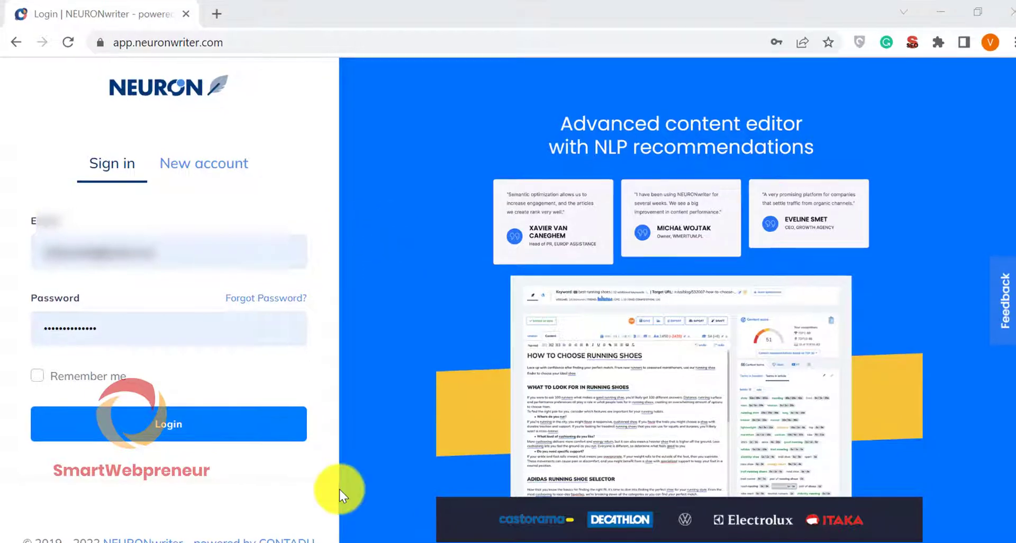
# - Log in to NeuronWriter with saved credentials and start a first project from the empty dashboard
pyautogui.click(241, 430)
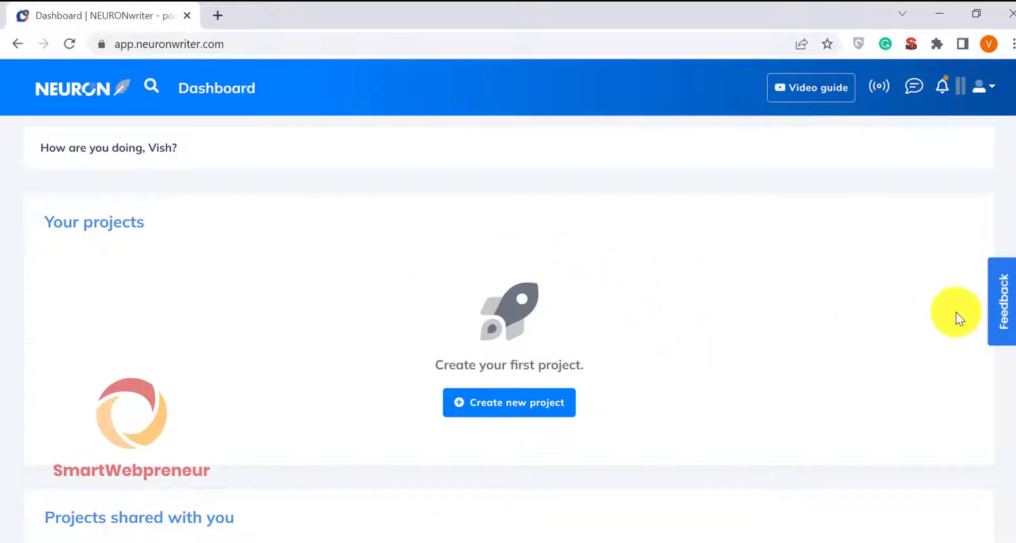
pyautogui.scroll(-1, 1012, 206)
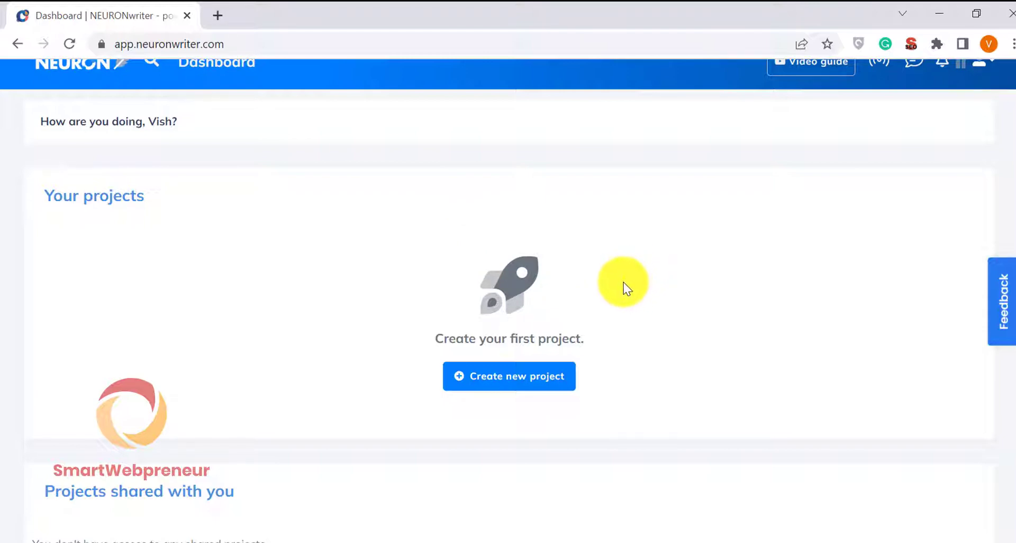
pyautogui.click(487, 376)
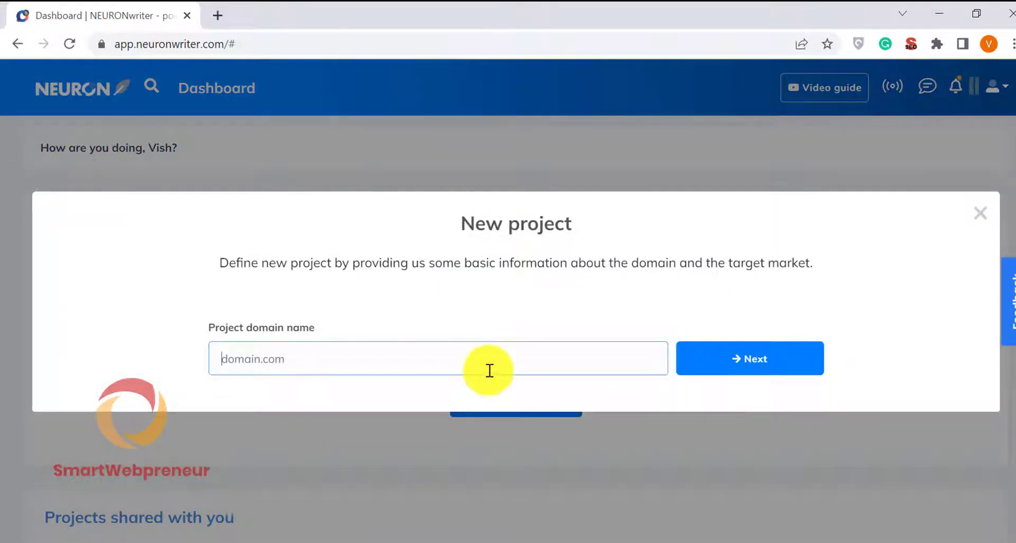
# - Create a project for smartwebpreneur.com using Google United States and English
pyautogui.click(429, 364)
pyautogui.write('smartwebpreneur.com')
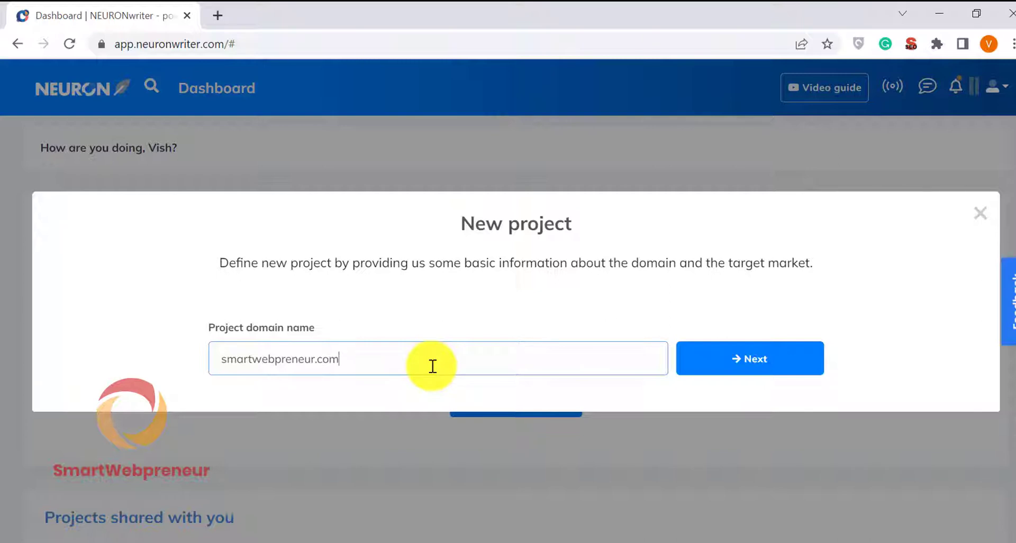
pyautogui.click(773, 360)
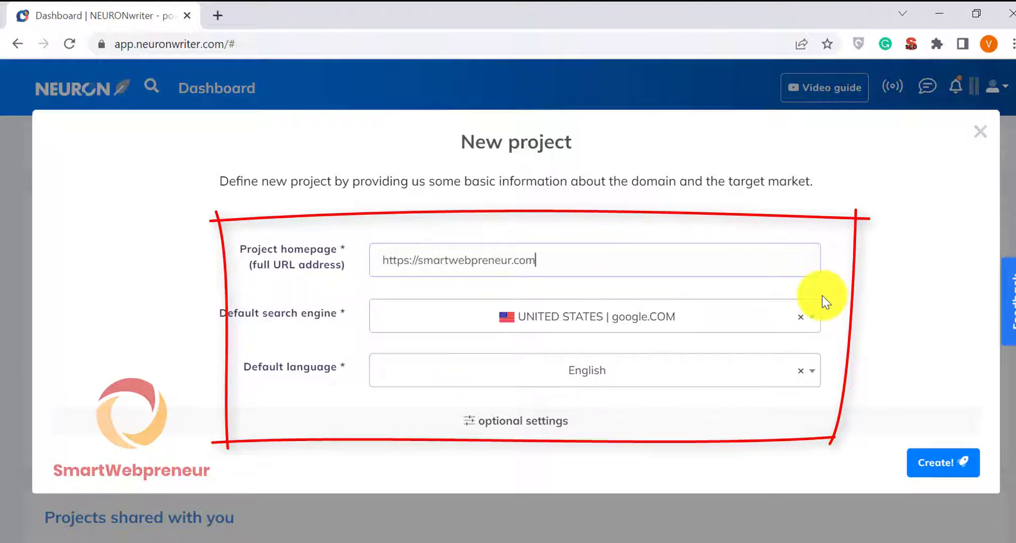
pyautogui.click(863, 279)
pyautogui.click(504, 424)
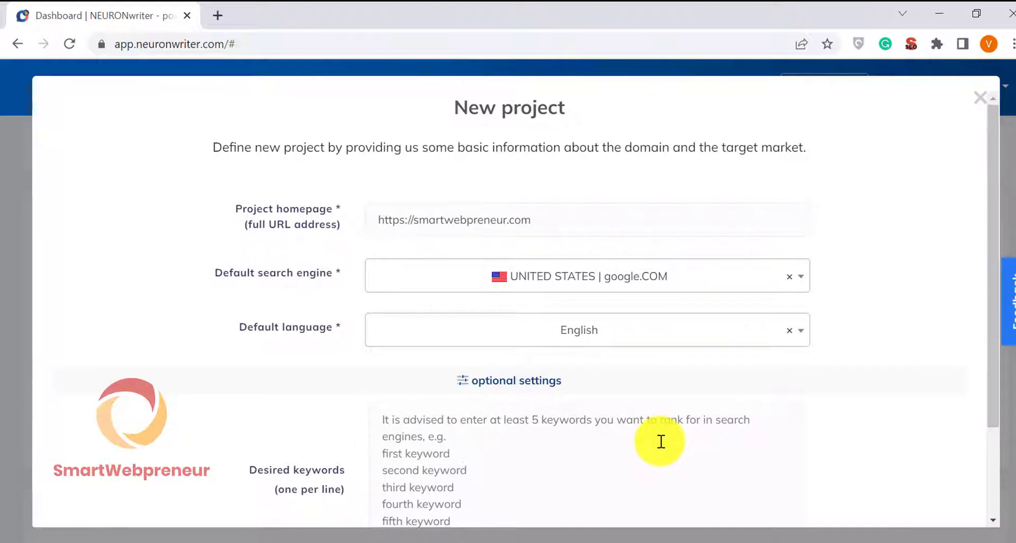
pyautogui.click(529, 380)
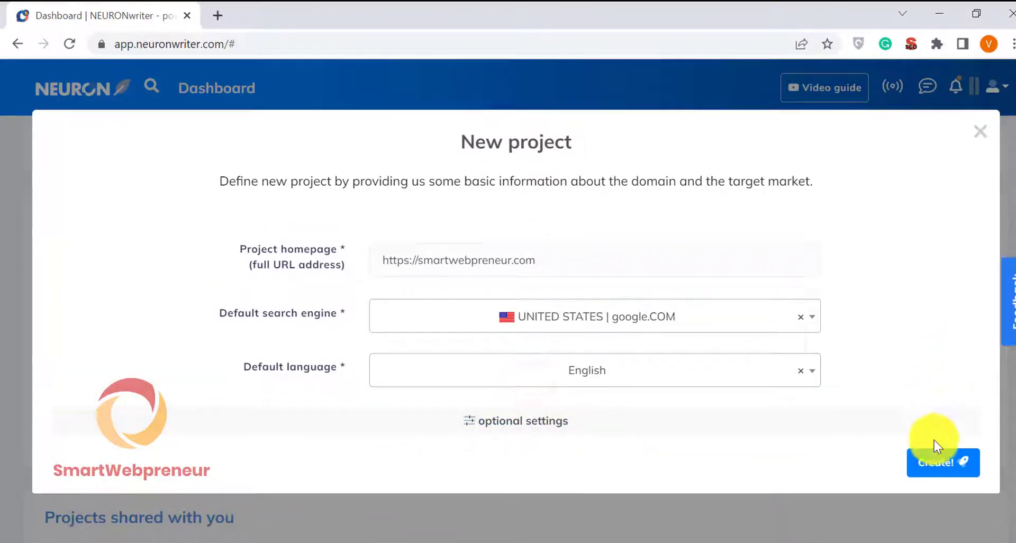
pyautogui.click(934, 468)
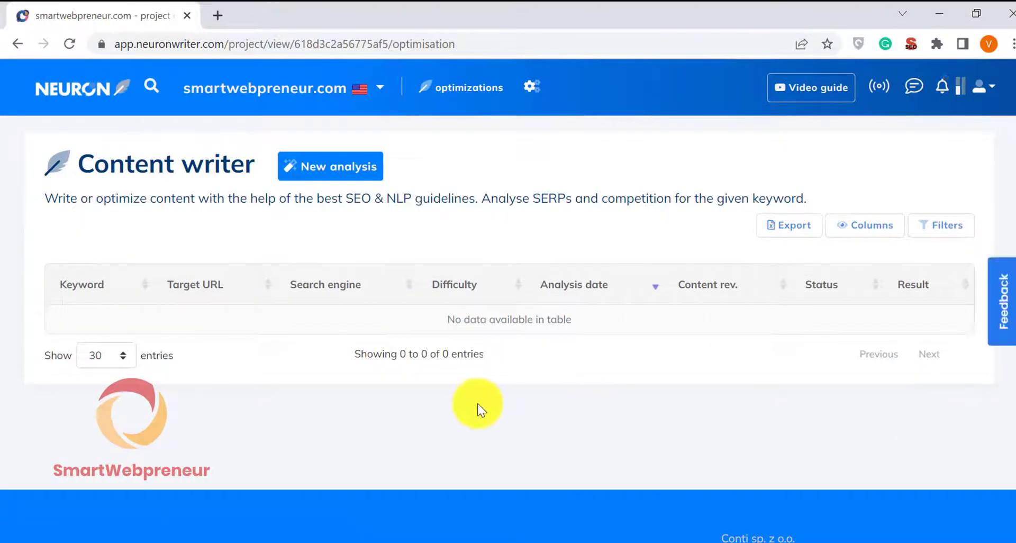
# - Run a new content analysis for the keyword 'affiliate marketing on pinterest'
pyautogui.click(359, 174)
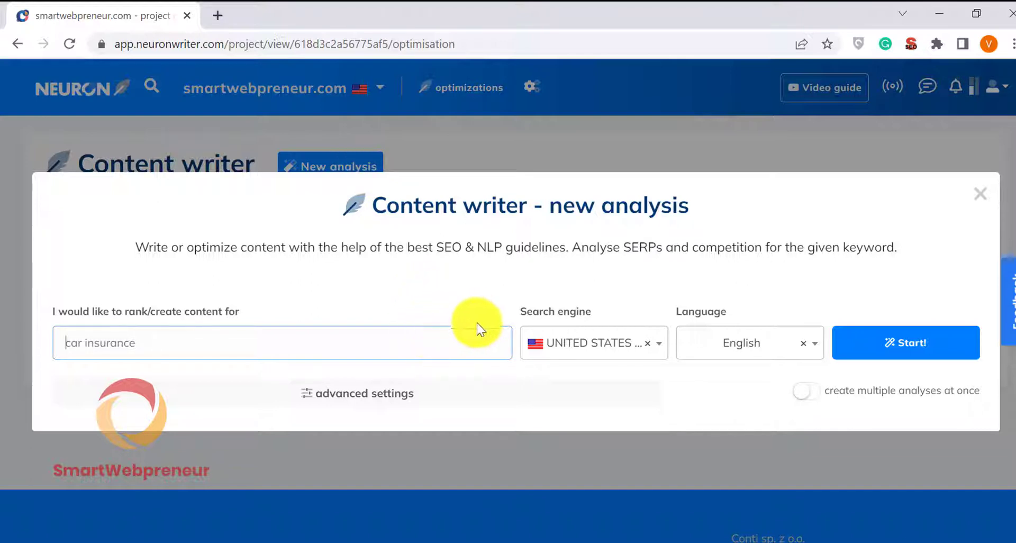
pyautogui.click(390, 394)
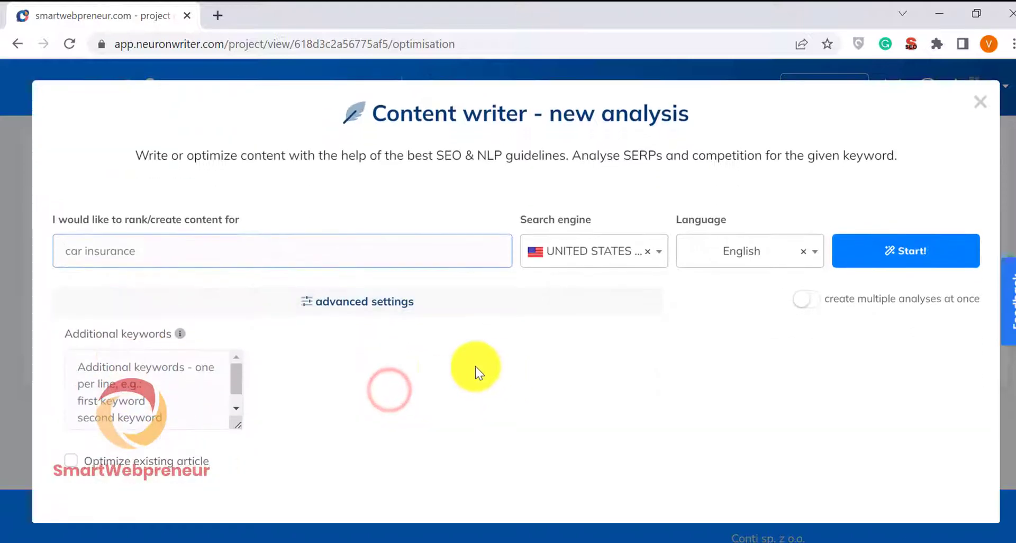
pyautogui.click(366, 312)
pyautogui.click(340, 354)
pyautogui.write('affiliate marketing on pinte')
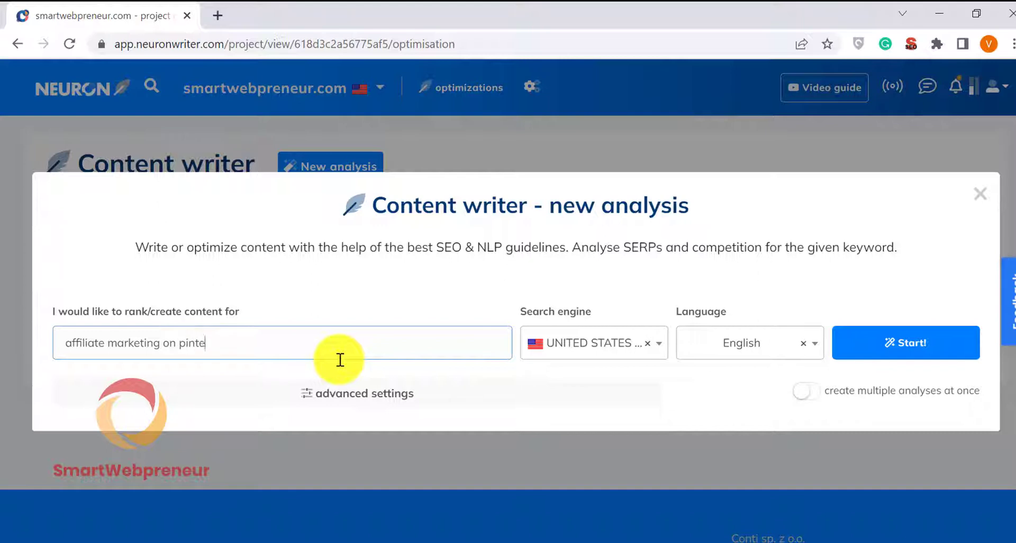
pyautogui.write('rest')
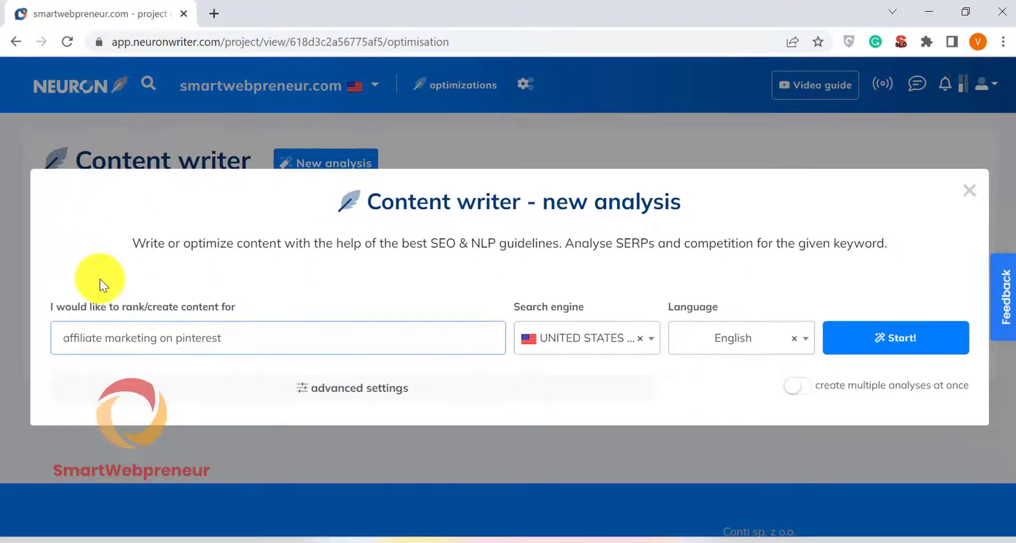
pyautogui.click(873, 339)
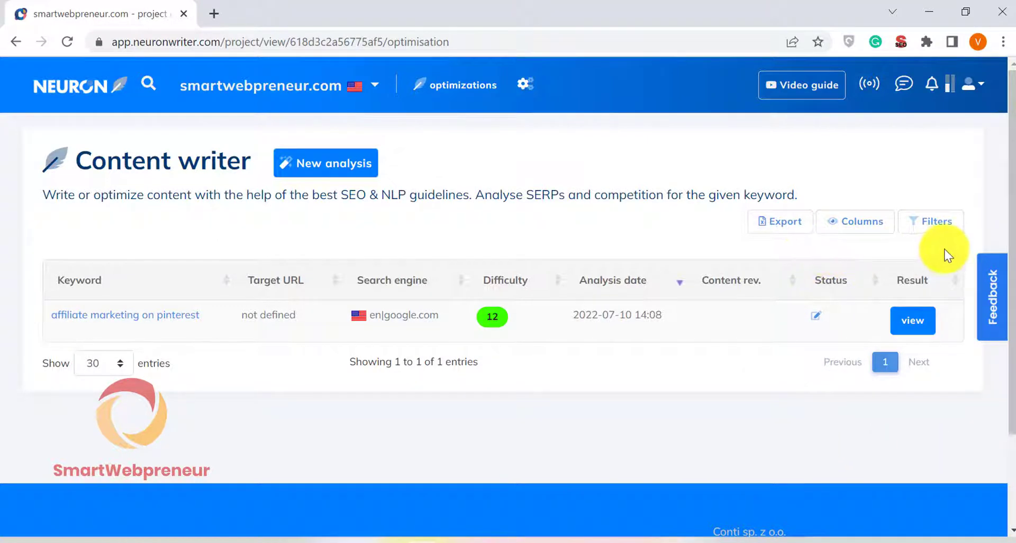
# - Show Volume, Vol. trend, Paid comp. and CPC columns, hide Content rev., and open the pinterest analysis
pyautogui.click(850, 222)
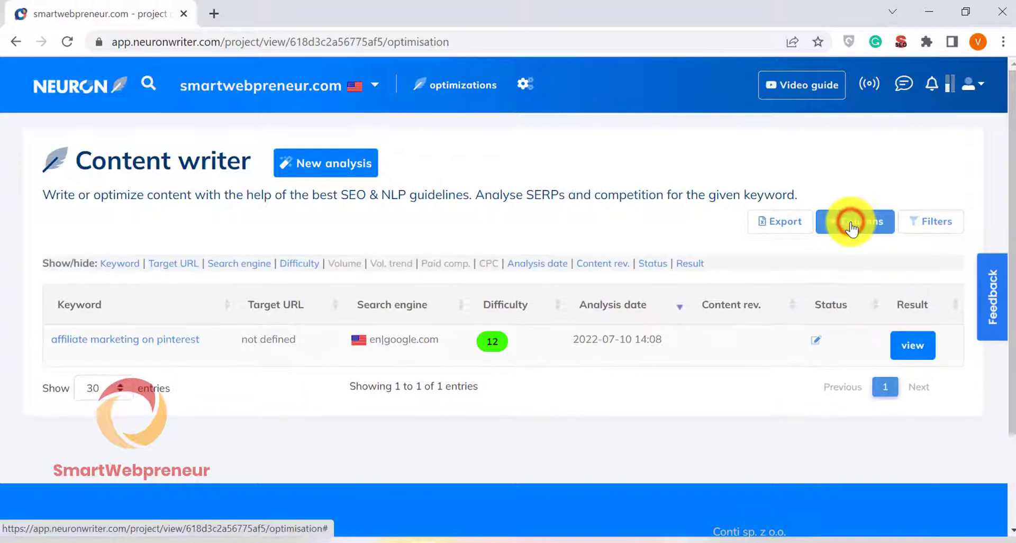
pyautogui.click(350, 263)
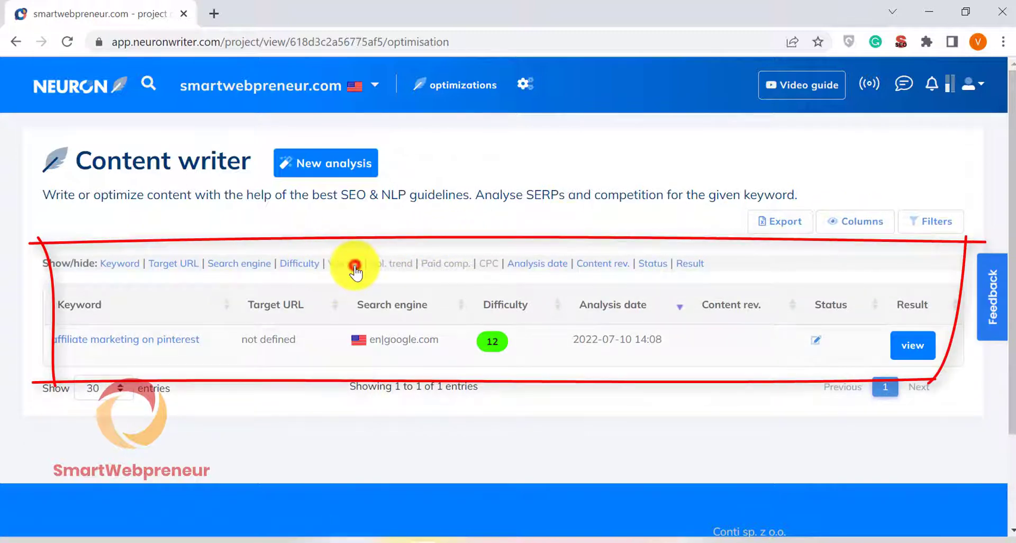
pyautogui.click(400, 274)
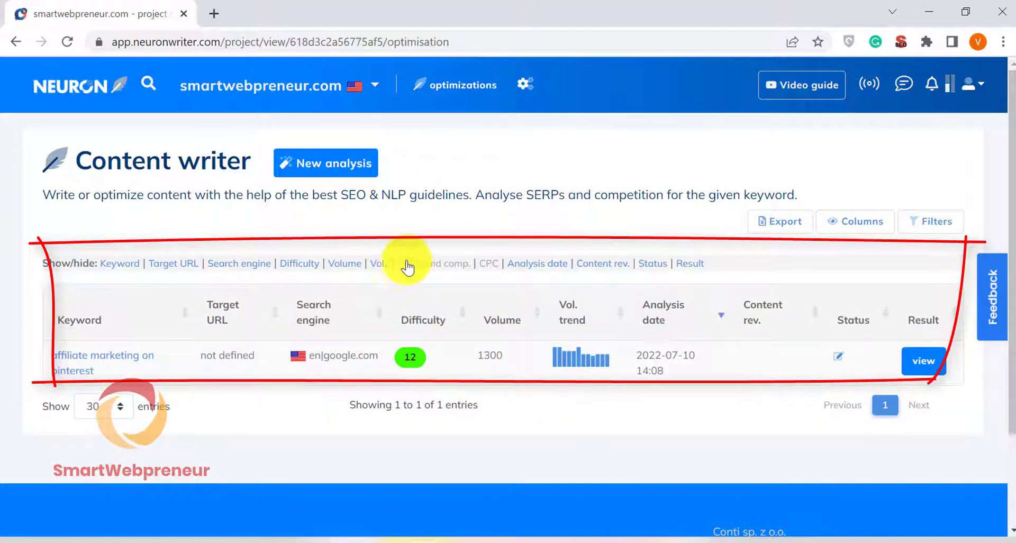
pyautogui.click(431, 263)
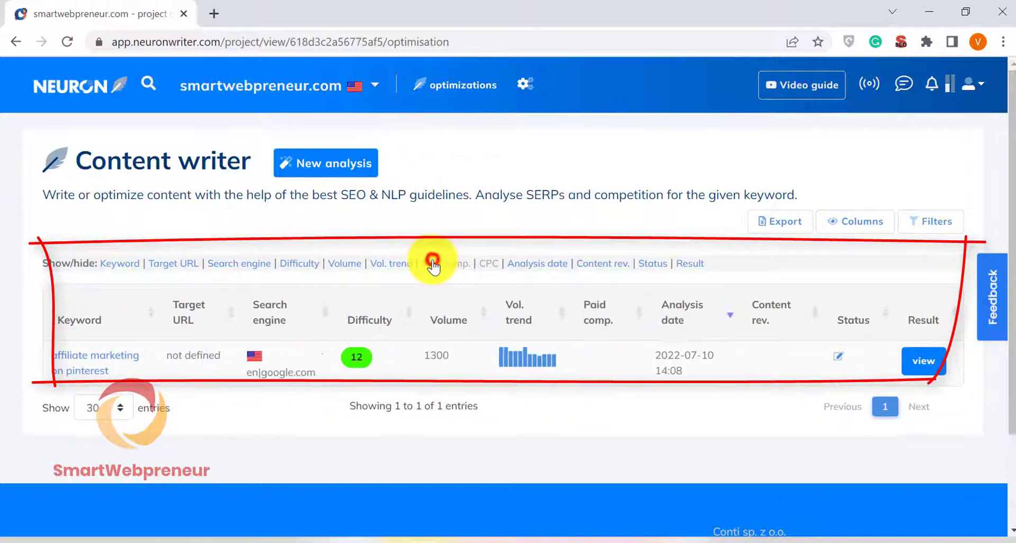
pyautogui.click(488, 263)
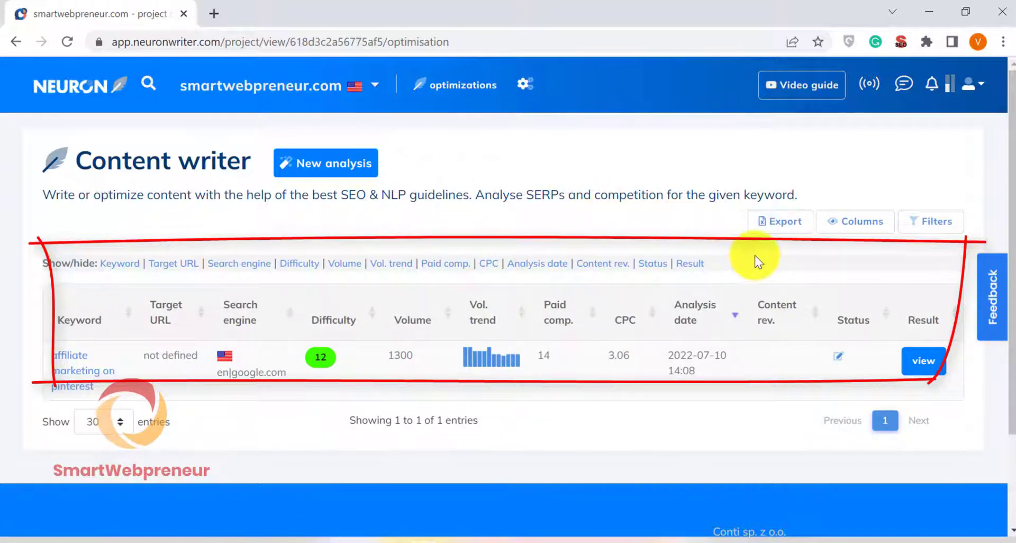
pyautogui.click(614, 264)
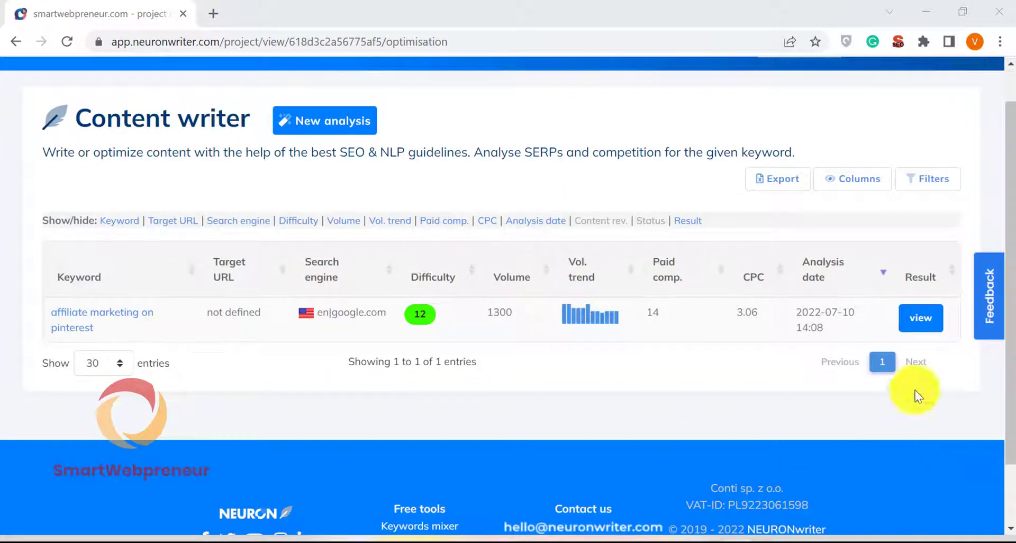
pyautogui.click(924, 320)
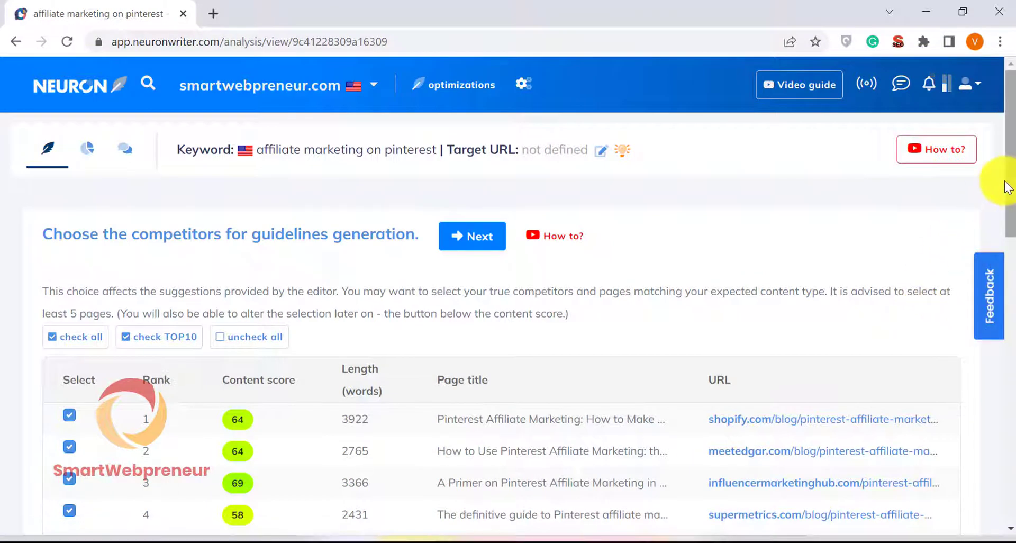
# - Uncheck the rank 5 pinterest.com competitor and submit the updated competitor selection
pyautogui.scroll(-2, 1008, 188)
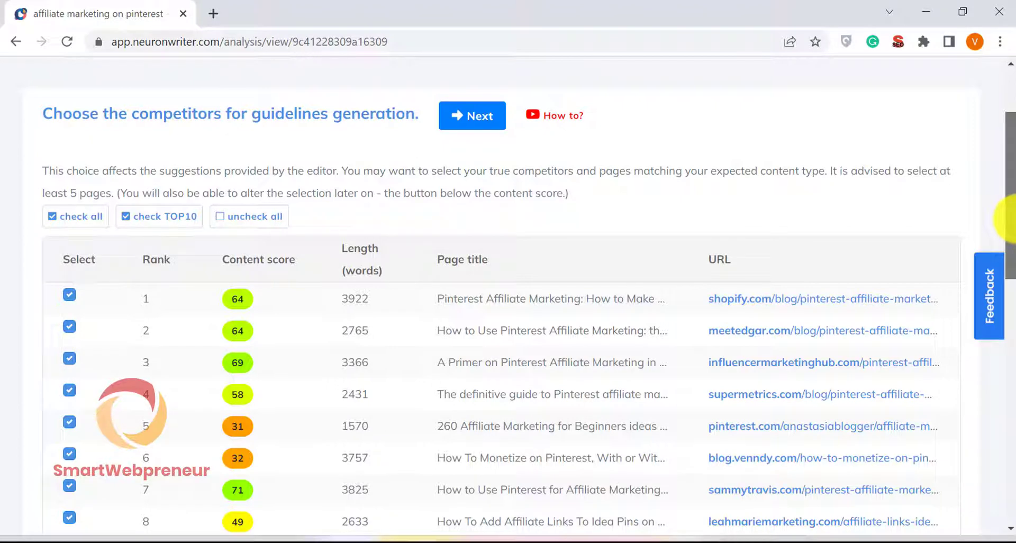
pyautogui.moveTo(1010, 218); pyautogui.dragTo(1010, 232)
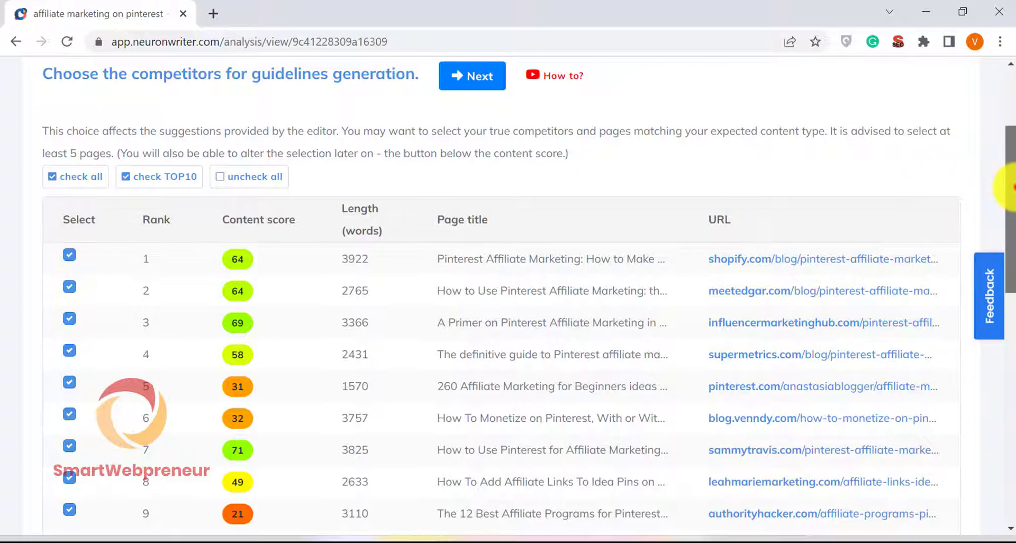
pyautogui.moveTo(1009, 185); pyautogui.dragTo(1012, 254)
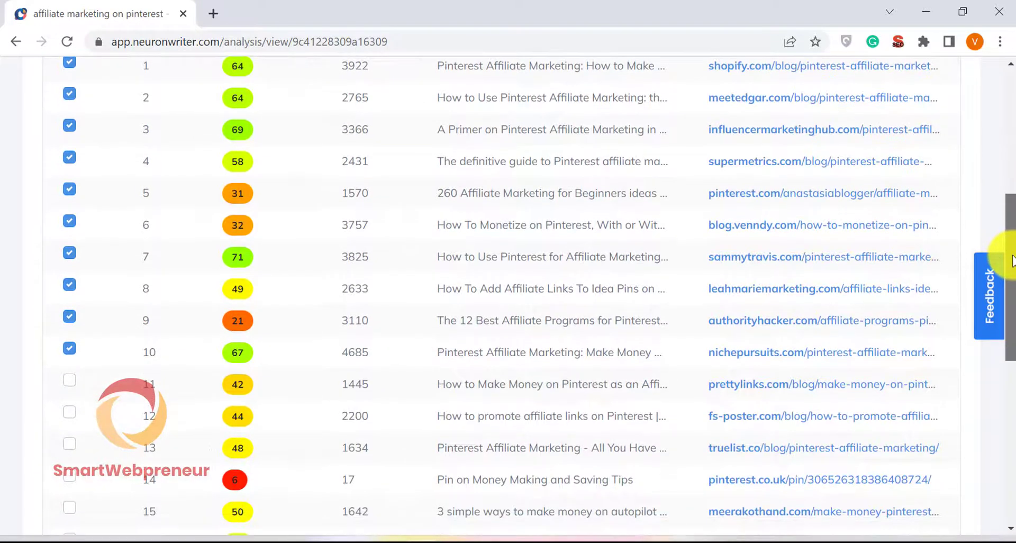
pyautogui.moveTo(1012, 254)
pyautogui.mouseDown()
pyautogui.moveTo(1011, 360)
pyautogui.moveTo(990, 379)
pyautogui.moveTo(983, 419)
pyautogui.moveTo(990, 210)
pyautogui.mouseUp()
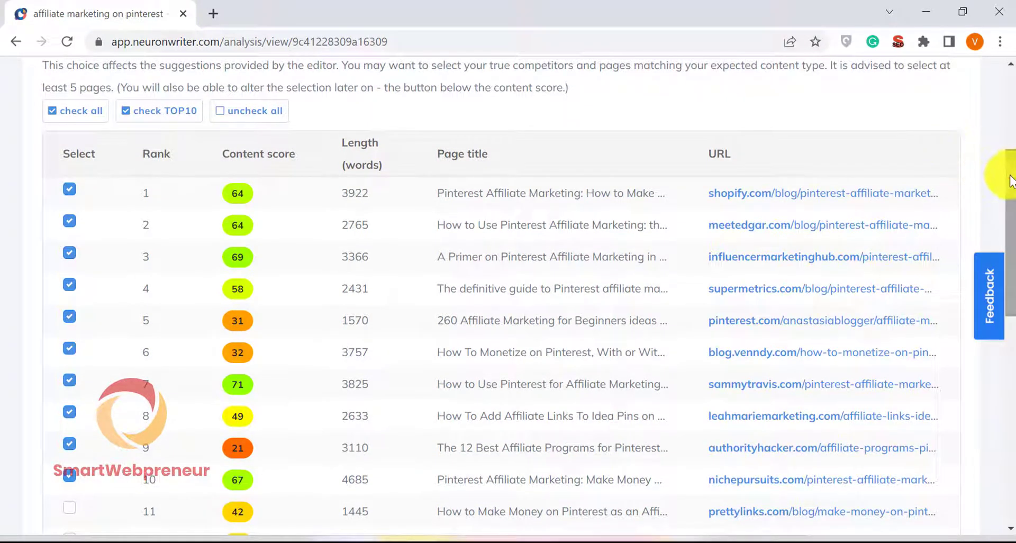
pyautogui.moveTo(1001, 170); pyautogui.dragTo(1012, 135)
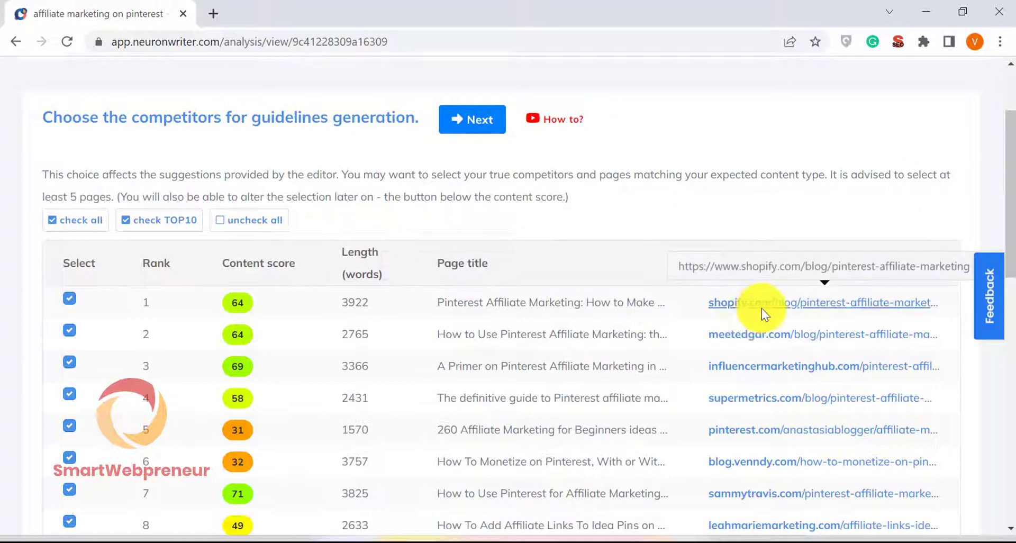
pyautogui.scroll(-2, 763, 316)
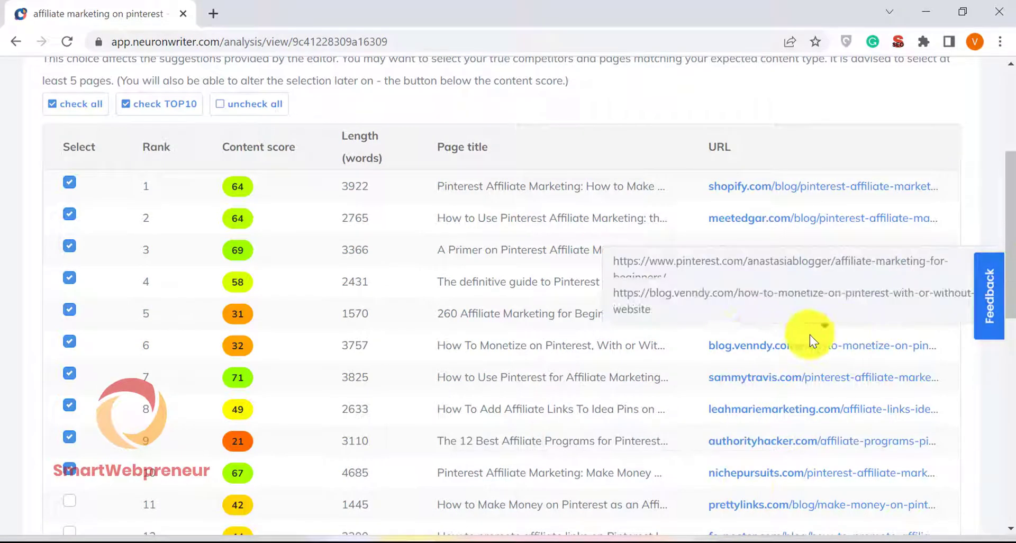
pyautogui.click(69, 309)
pyautogui.scroll(-1, 794, 238)
pyautogui.moveTo(1008, 209); pyautogui.dragTo(1008, 371)
pyautogui.scroll(-2, 1008, 370)
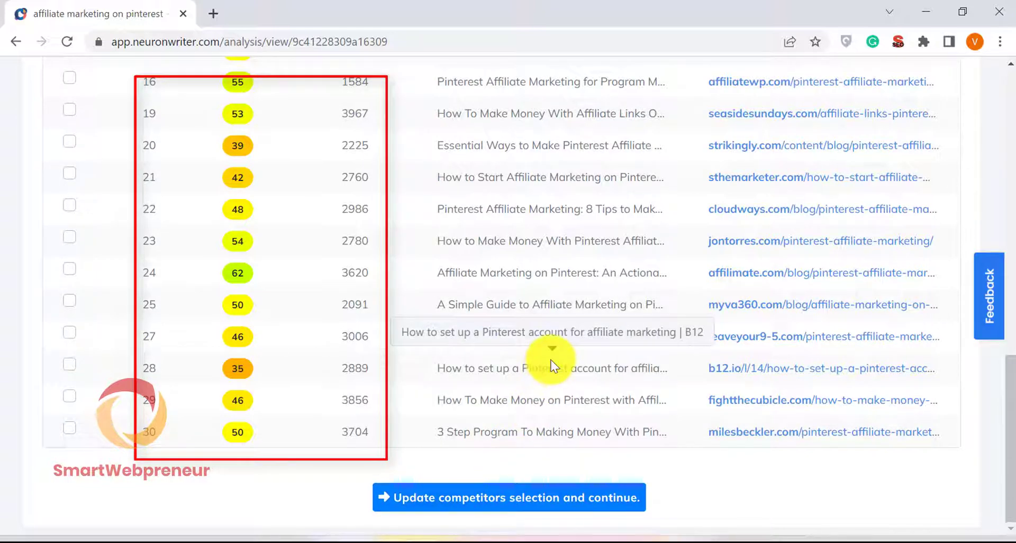
pyautogui.click(521, 501)
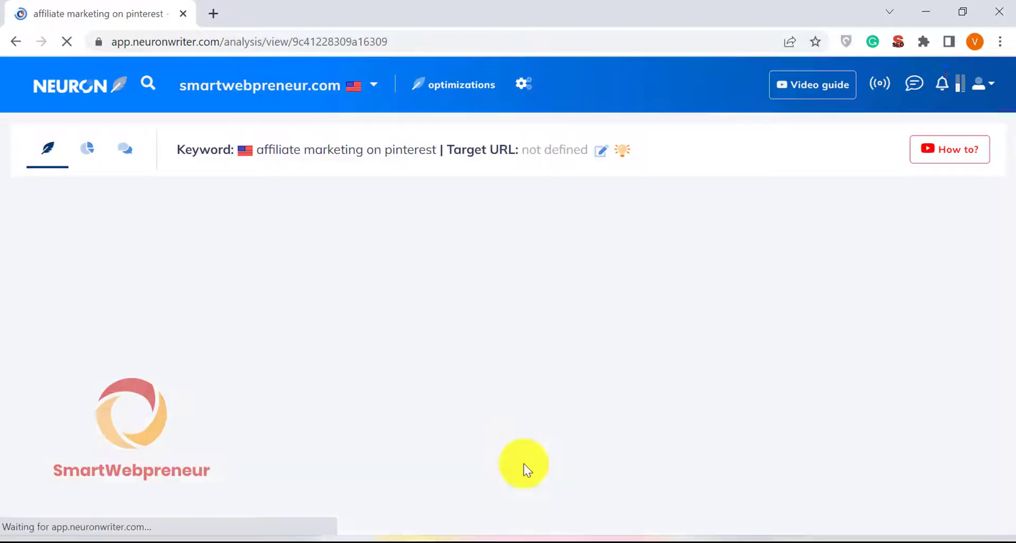
# - Switch the Content terms panel to 'Terms in headers' and scroll through the suggested heading terms
pyautogui.scroll(-4, 478, 402)
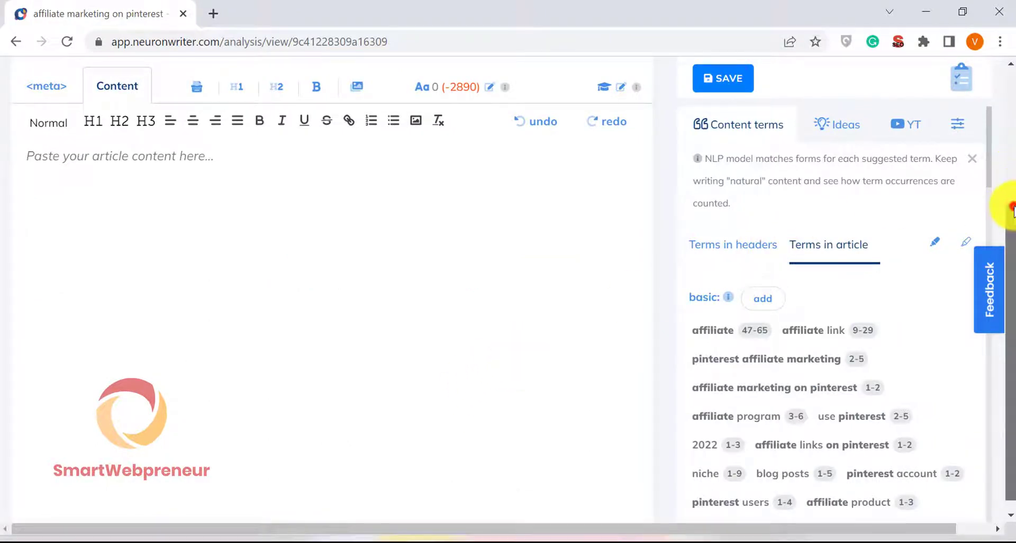
pyautogui.scroll(3, 1013, 204)
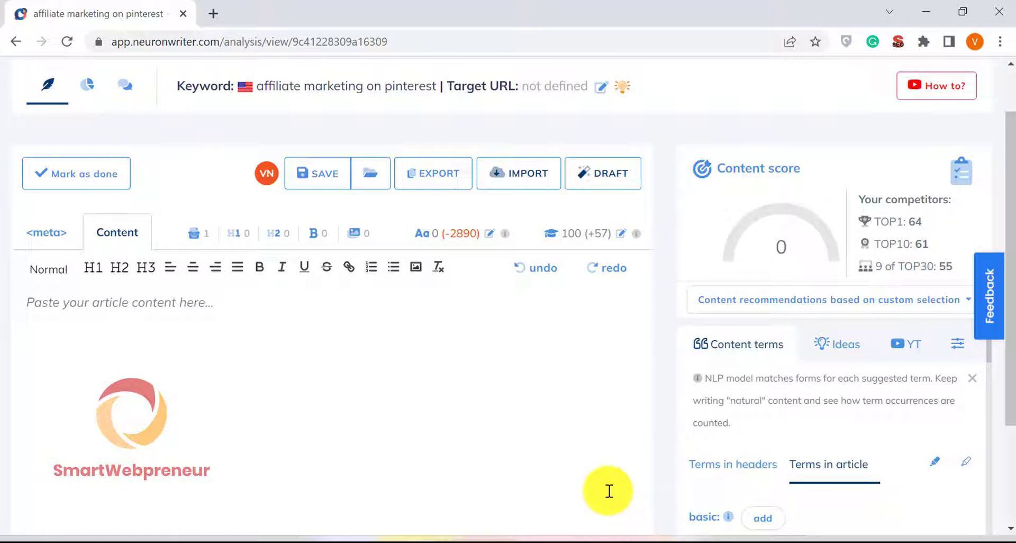
pyautogui.moveTo(1008, 196)
pyautogui.mouseDown()
pyautogui.moveTo(1009, 278)
pyautogui.moveTo(1006, 243)
pyautogui.mouseUp()
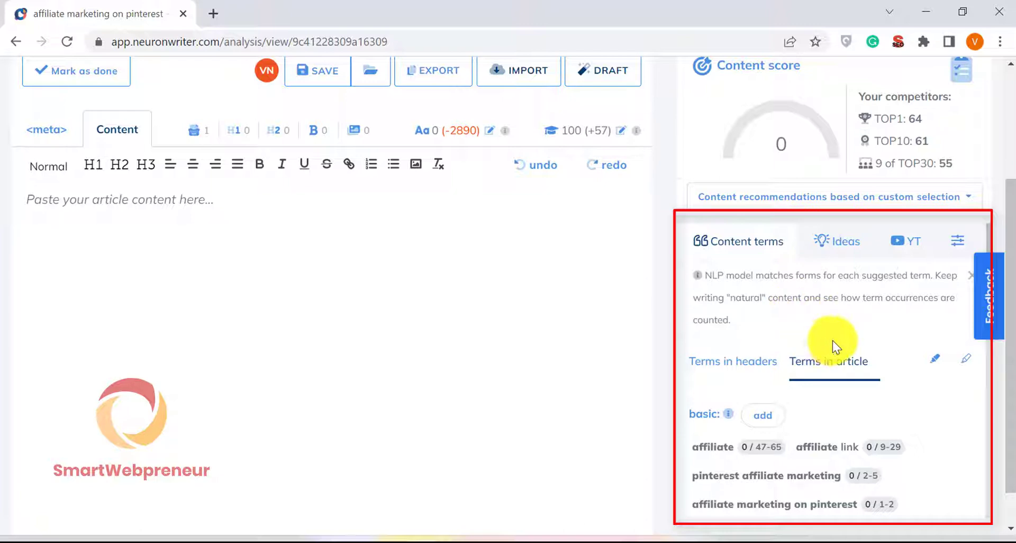
pyautogui.scroll(-3, 885, 344)
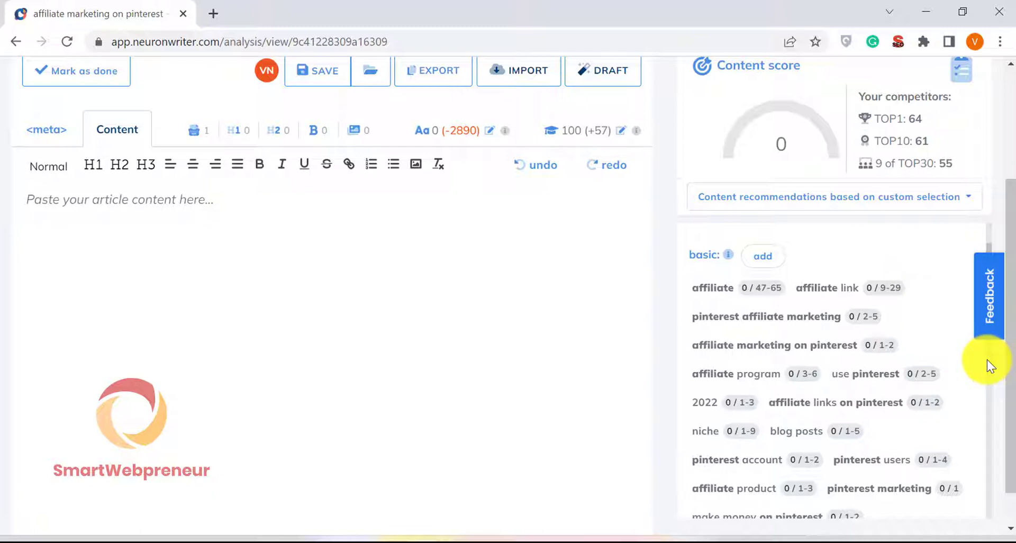
pyautogui.scroll(2, 967, 233)
pyautogui.click(763, 284)
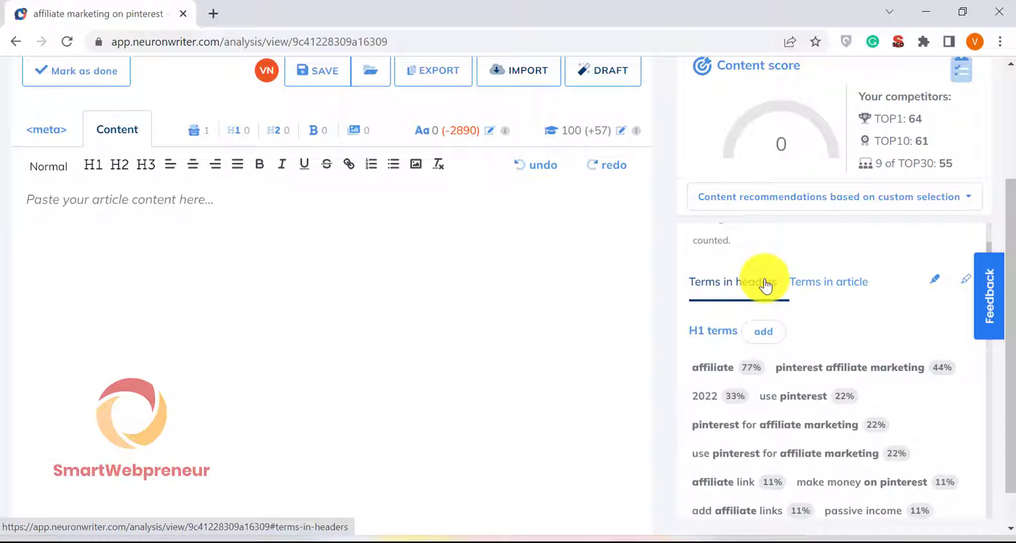
pyautogui.click(989, 368)
pyautogui.moveTo(989, 384); pyautogui.dragTo(990, 398)
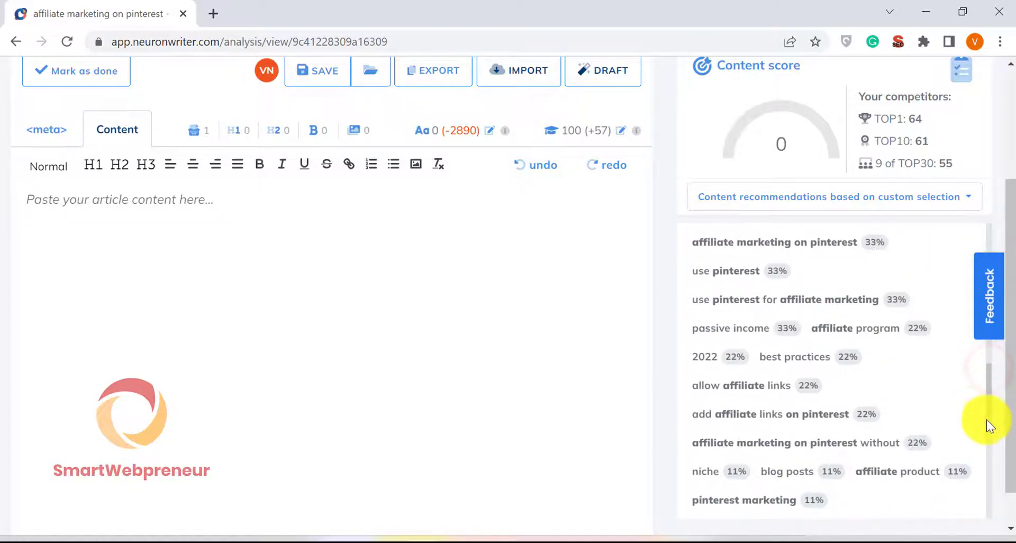
# - Add the H1 title 'How to do Affiliate Marketing on Pinterest as a Beginner' and refresh term counts
pyautogui.click(208, 198)
pyautogui.write('How to do Affiliate Marketing')
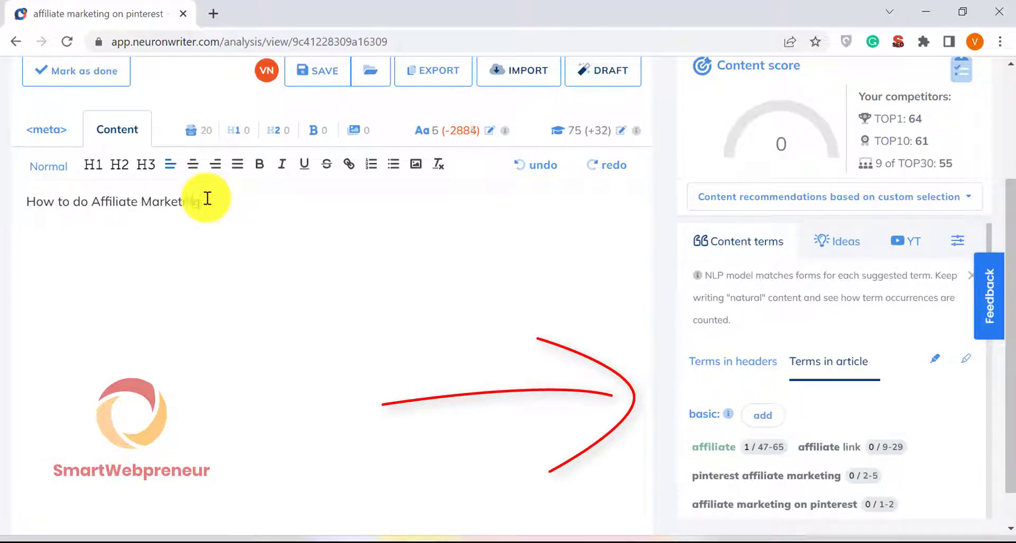
pyautogui.write(' on ')
pyautogui.write('Pinterest as a Begu')
pyautogui.press('BackSpace')
pyautogui.write('inner')
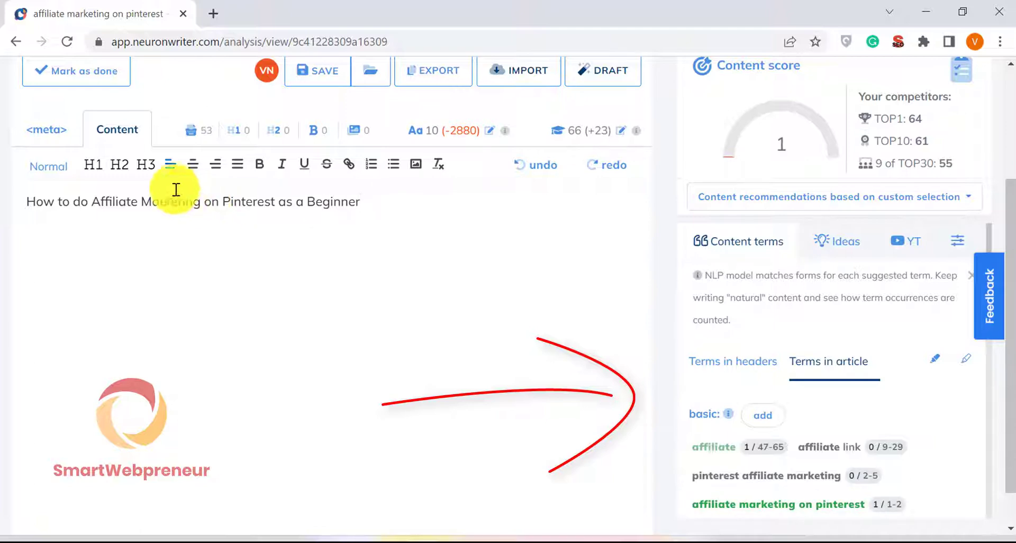
pyautogui.tripleClick(264, 210)
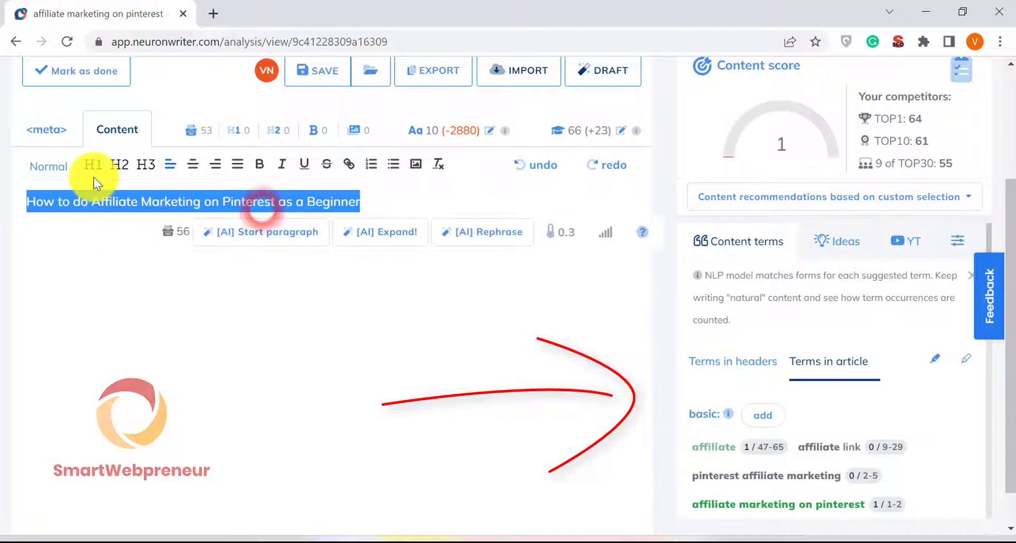
pyautogui.click(92, 169)
pyautogui.click(938, 420)
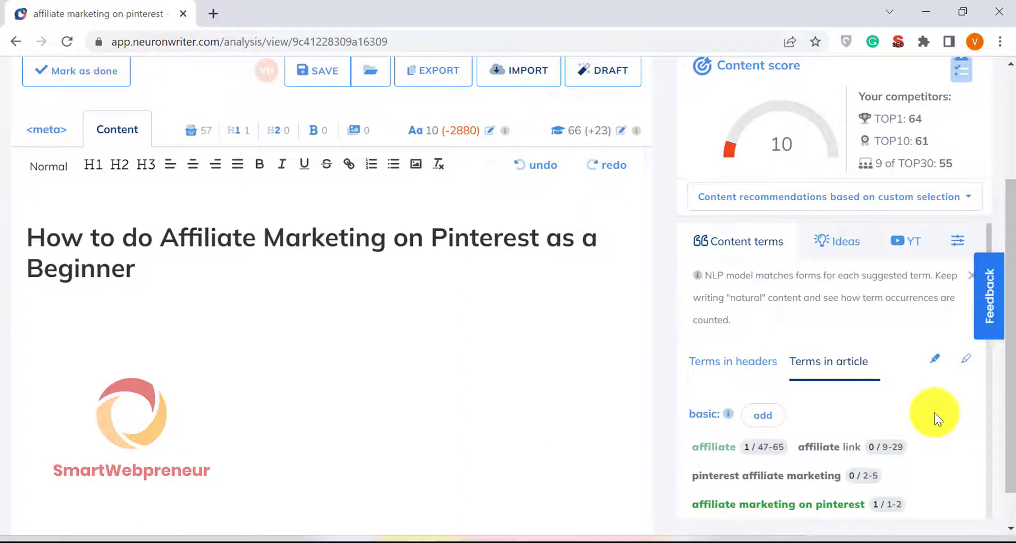
pyautogui.click(841, 307)
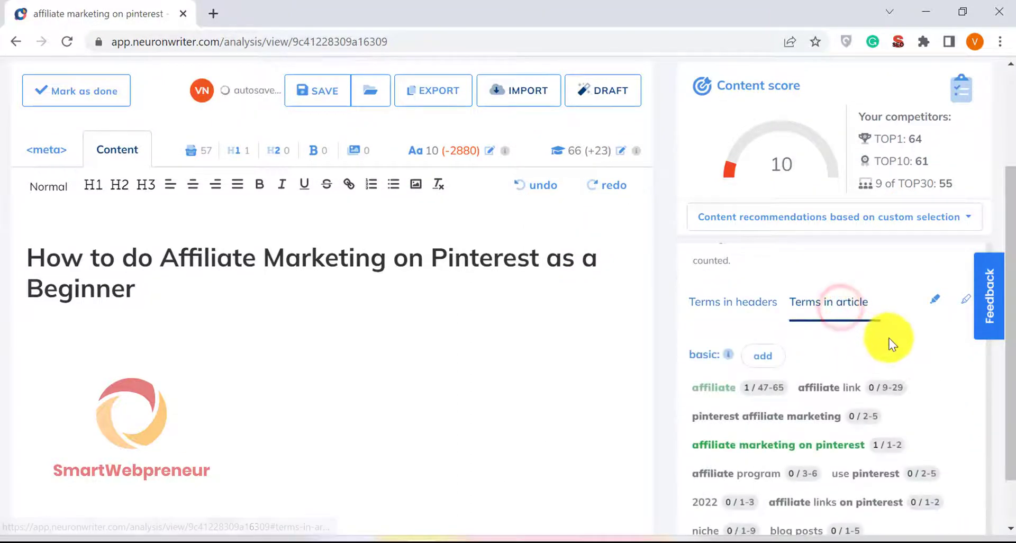
pyautogui.scroll(-1, 889, 344)
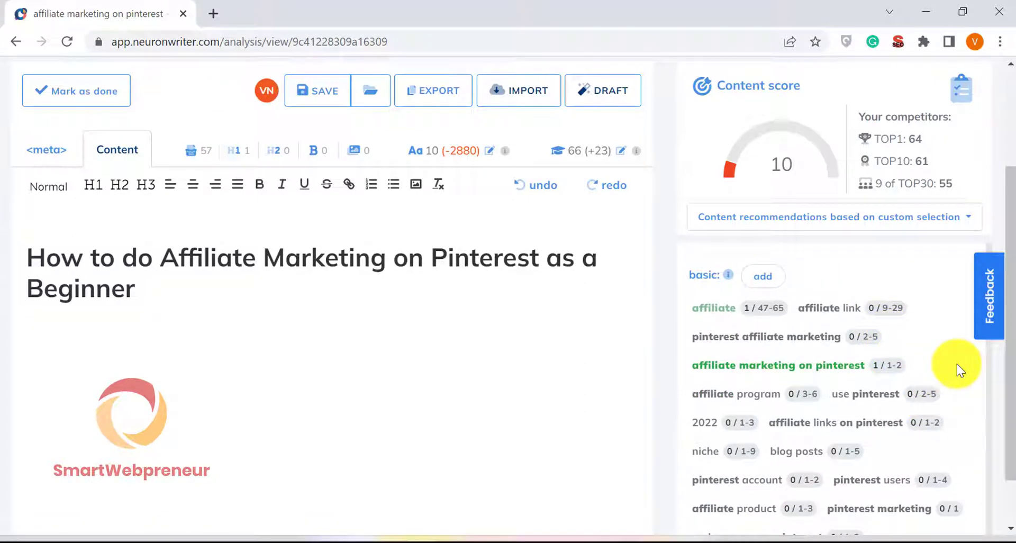
# - Paste five outline headings, such as 'What is Affiliate Marketing?', below the title as H2 headings
pyautogui.click(165, 286)
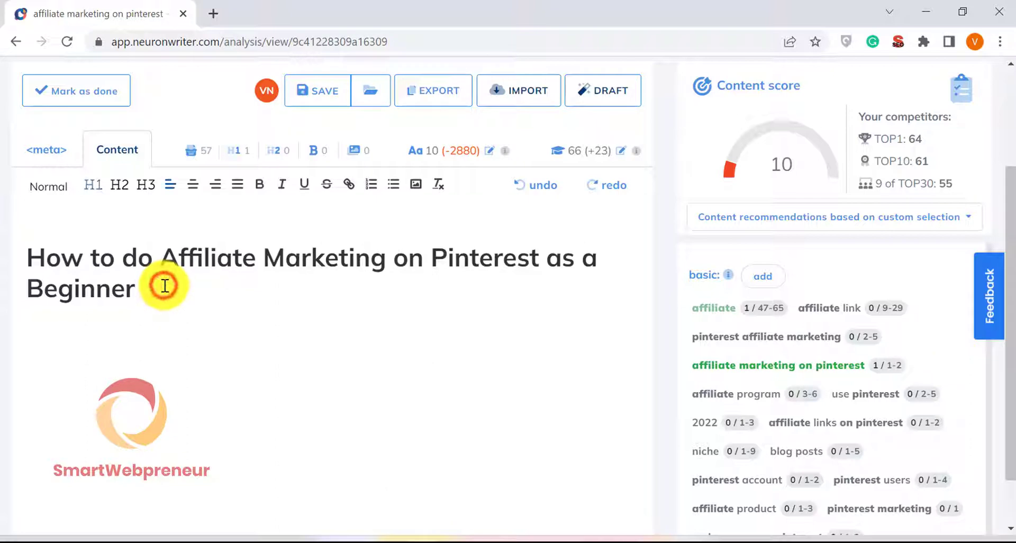
pyautogui.press('Return')
pyautogui.write('How to Get Started with Affiliate Marketing on Pinterest What is Affiliate Marketing? Why Use Pinterest for Affiliate Marketing? How to do Affiliate Marketing on Pinterest without a Website? Pinterest Affiliate Marketing with YouTube')
pyautogui.click(373, 387)
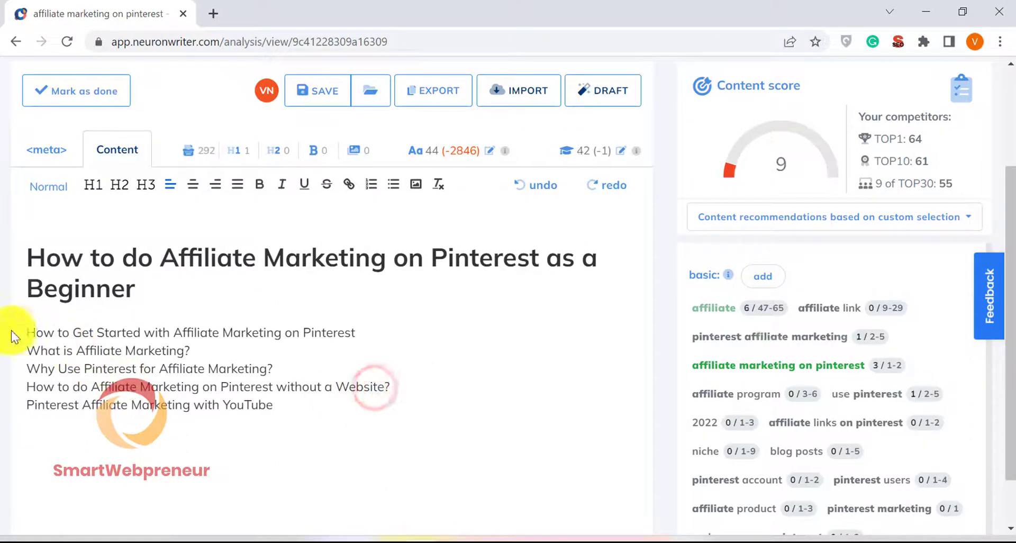
pyautogui.moveTo(22, 331); pyautogui.dragTo(274, 404)
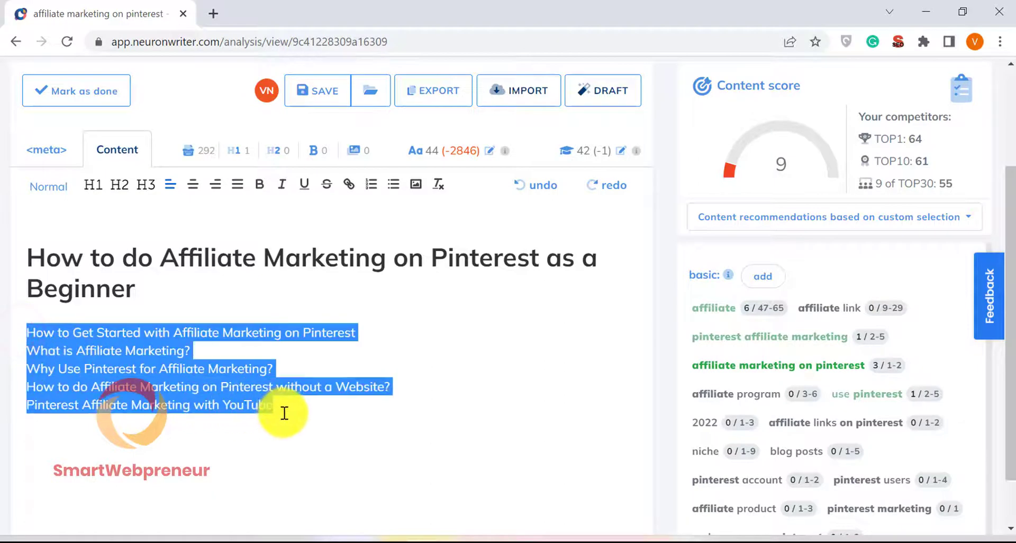
pyautogui.click(118, 184)
pyautogui.click(538, 409)
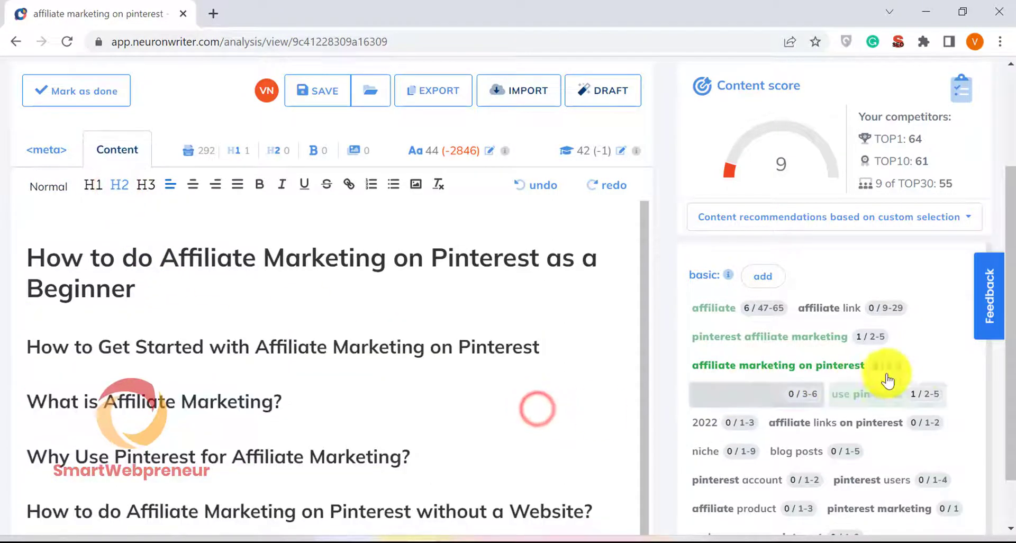
# - Review the heading term suggestions, then switch the panel to 'Terms in article'
pyautogui.scroll(3, 863, 412)
pyautogui.scroll(-3, 863, 411)
pyautogui.click(723, 438)
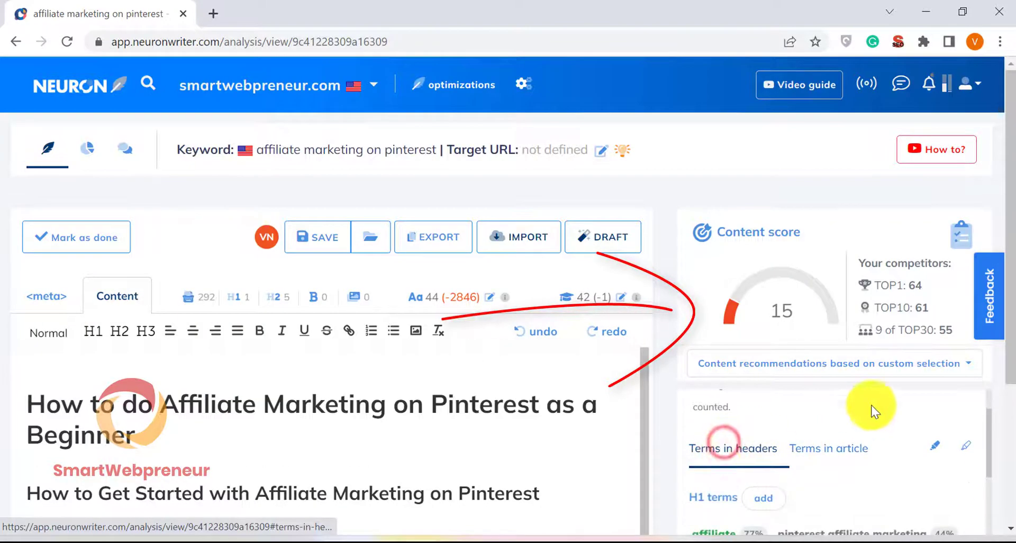
pyautogui.scroll(-3, 927, 394)
pyautogui.scroll(-5, 959, 390)
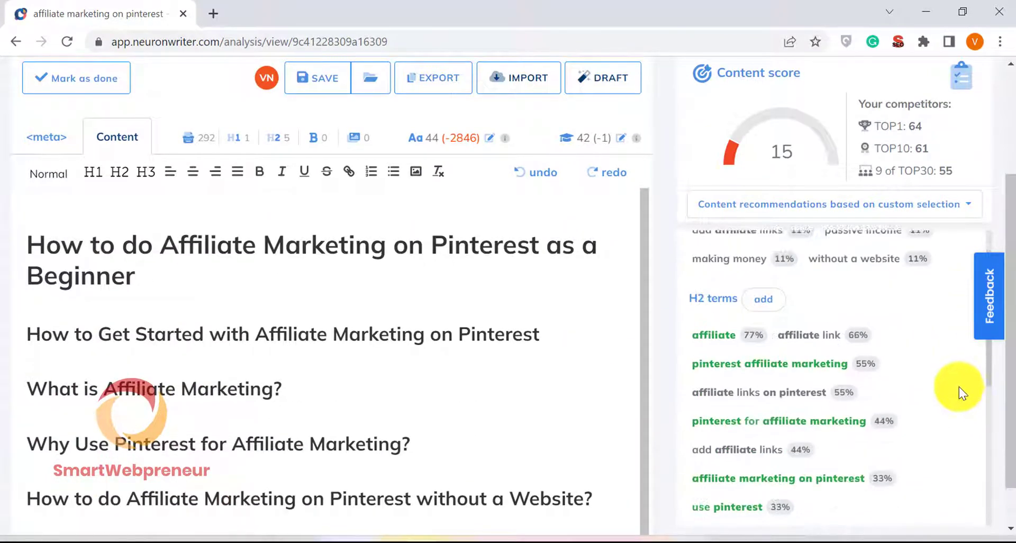
pyautogui.scroll(-3, 957, 386)
pyautogui.scroll(-3, 942, 383)
pyautogui.scroll(3, 969, 326)
pyautogui.scroll(3, 960, 328)
pyautogui.click(836, 290)
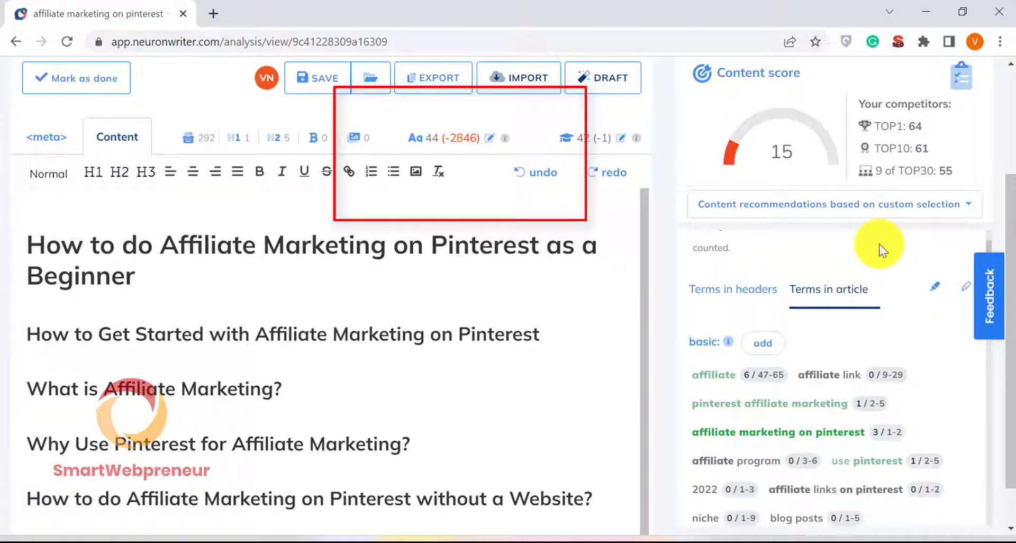
pyautogui.scroll(2, 879, 250)
pyautogui.click(840, 365)
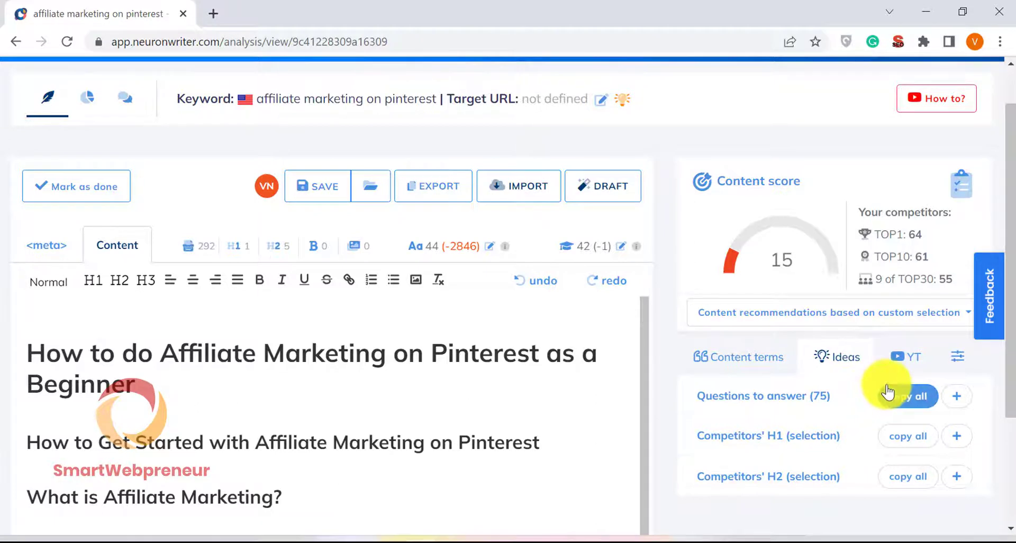
pyautogui.scroll(-1, 888, 393)
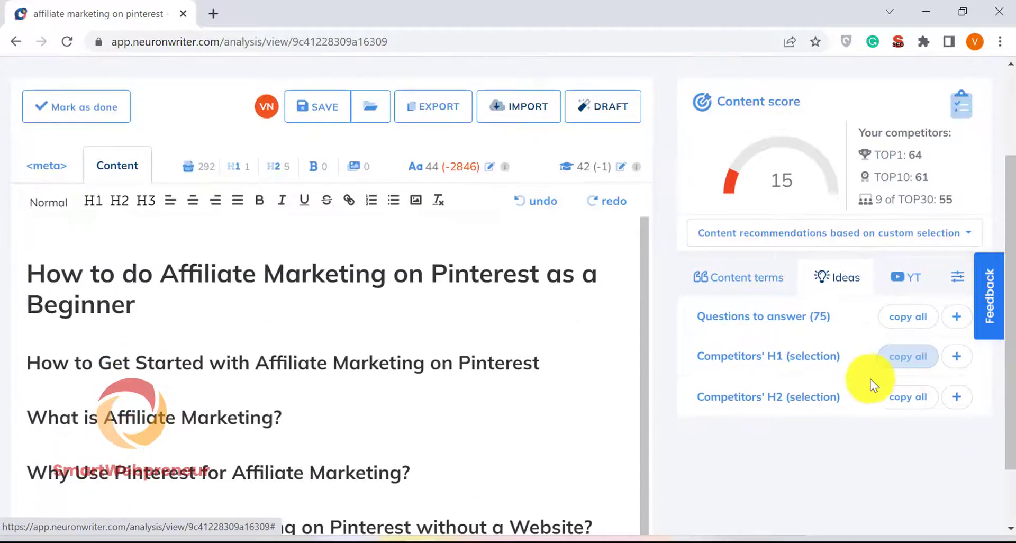
pyautogui.click(961, 320)
pyautogui.scroll(-2, 810, 392)
pyautogui.scroll(-1, 798, 394)
pyautogui.scroll(-1, 792, 390)
pyautogui.scroll(-1, 791, 339)
pyautogui.scroll(-1, 797, 330)
pyautogui.scroll(-2, 799, 353)
pyautogui.scroll(-2, 800, 353)
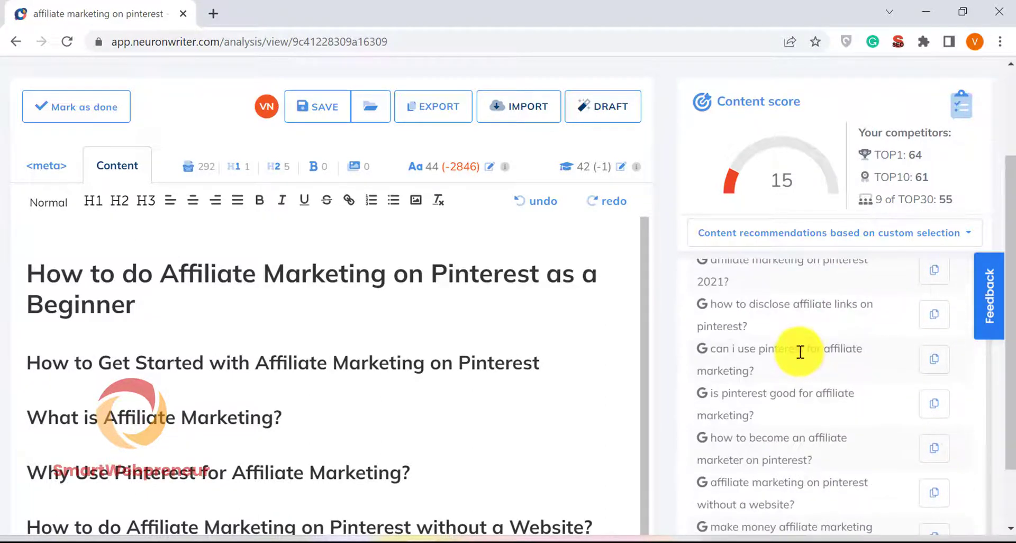
pyautogui.scroll(2, 800, 349)
pyautogui.scroll(2, 800, 349)
pyautogui.scroll(2, 800, 350)
pyautogui.click(912, 280)
pyautogui.click(857, 336)
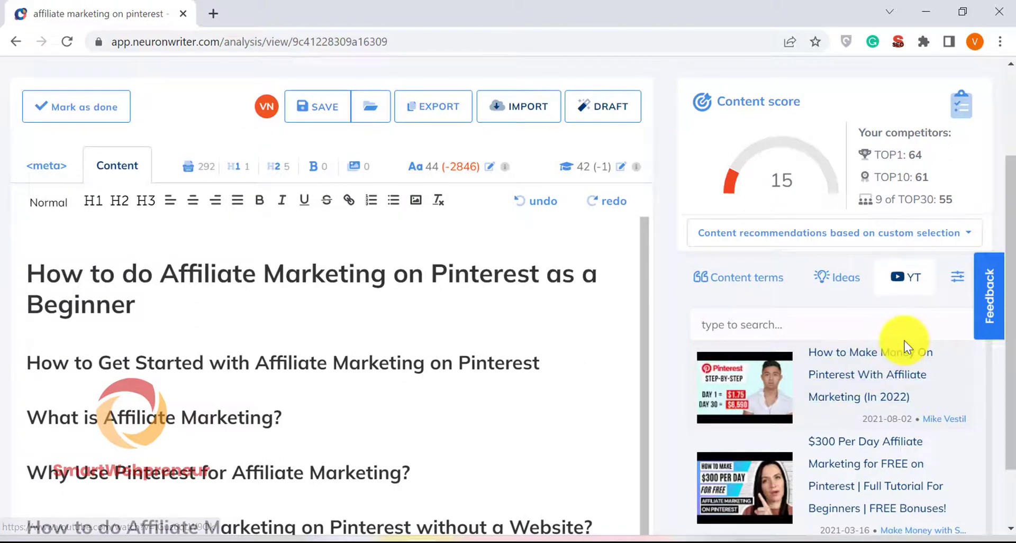
pyautogui.scroll(-1, 894, 352)
pyautogui.scroll(-1, 871, 363)
pyautogui.scroll(-2, 860, 364)
pyautogui.scroll(2, 837, 366)
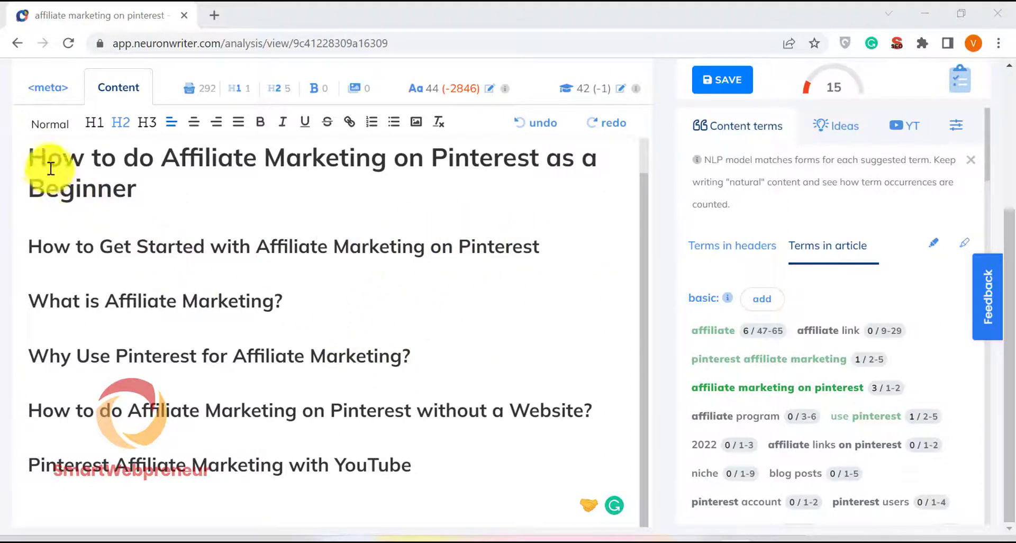
# - Generate an AI introductory paragraph after the H1 title and insert it into the article
pyautogui.moveTo(24, 154); pyautogui.dragTo(147, 188)
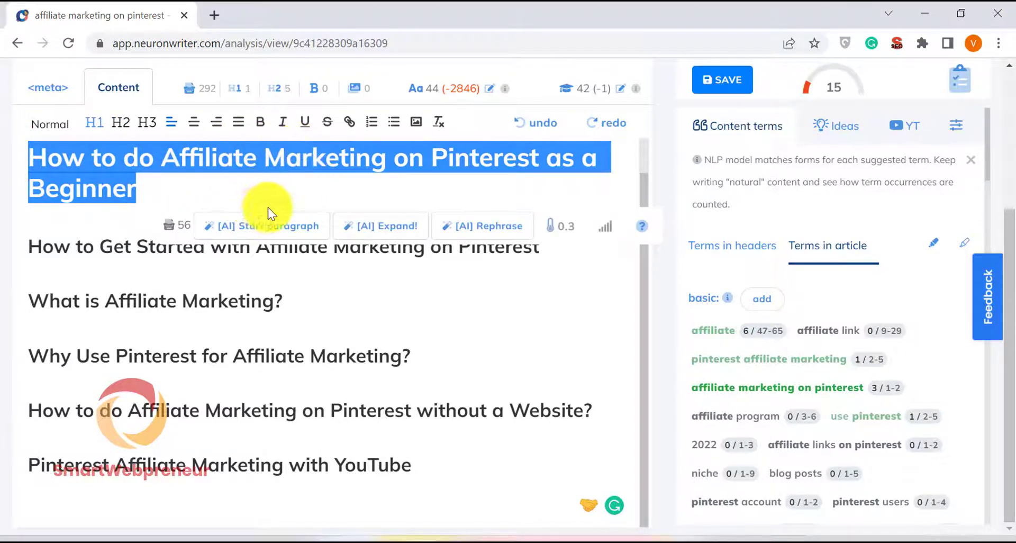
pyautogui.click(279, 228)
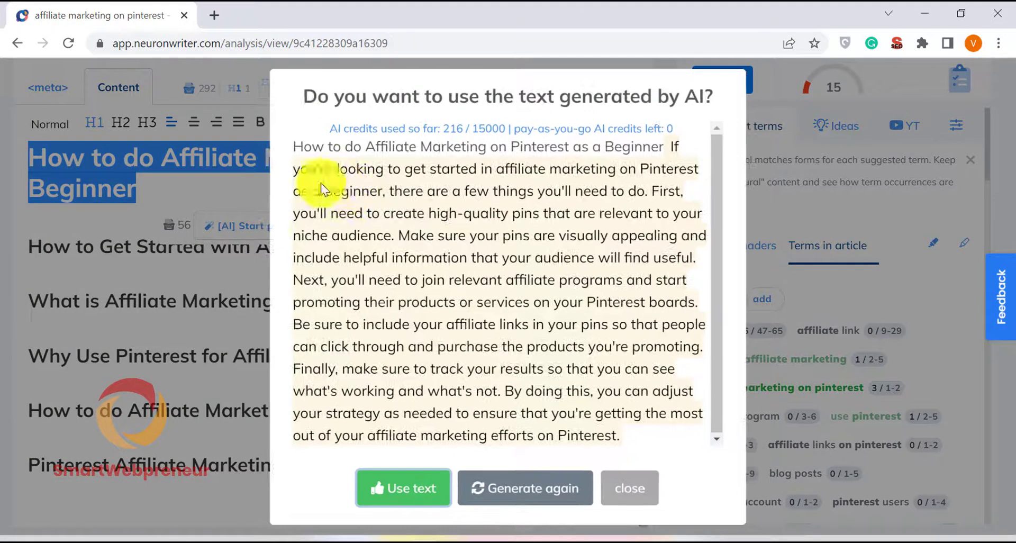
pyautogui.click(703, 167)
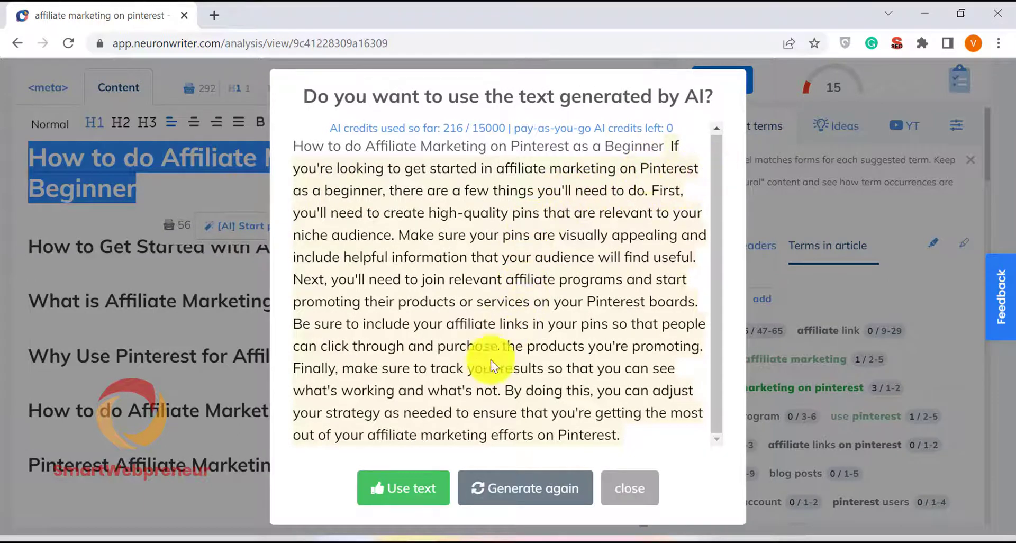
pyautogui.click(423, 483)
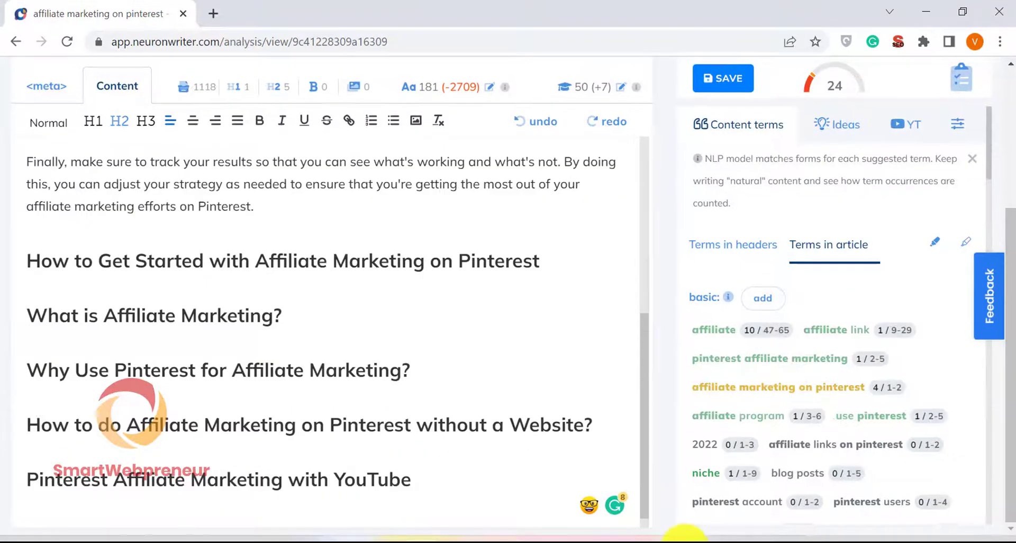
pyautogui.moveTo(698, 537)
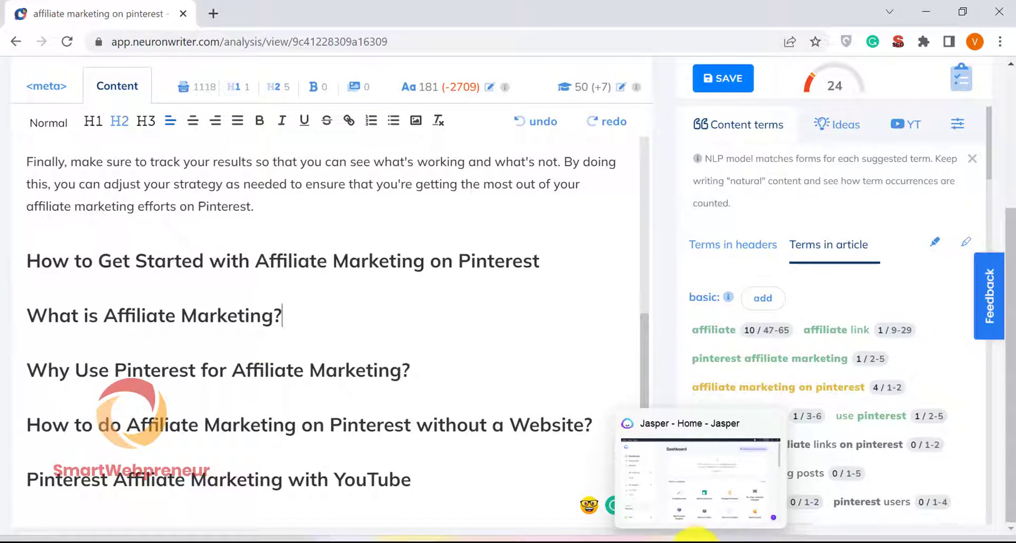
# - Browse Jasper's template library, including the Blog Post Intro and Conclusion templates
pyautogui.click(696, 539)
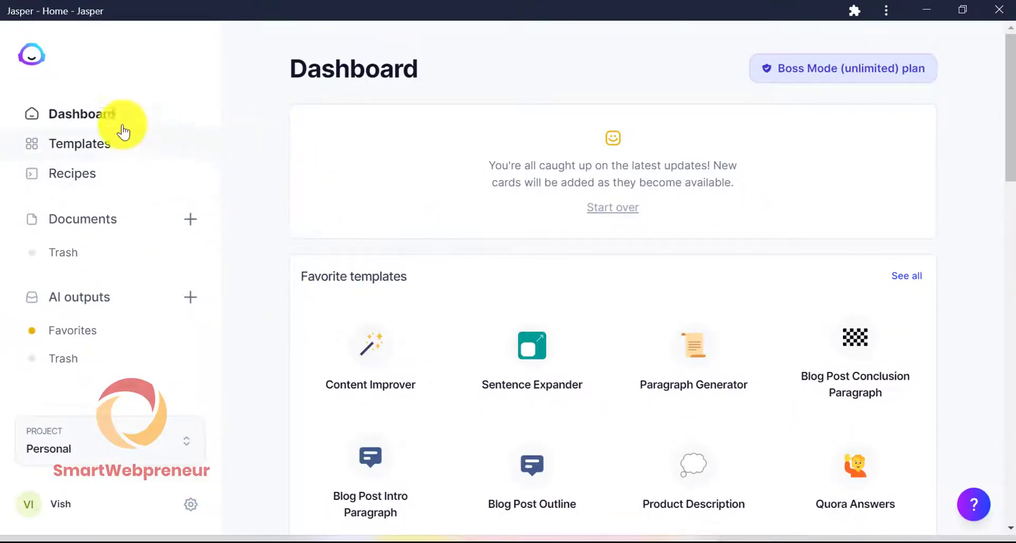
pyautogui.click(107, 146)
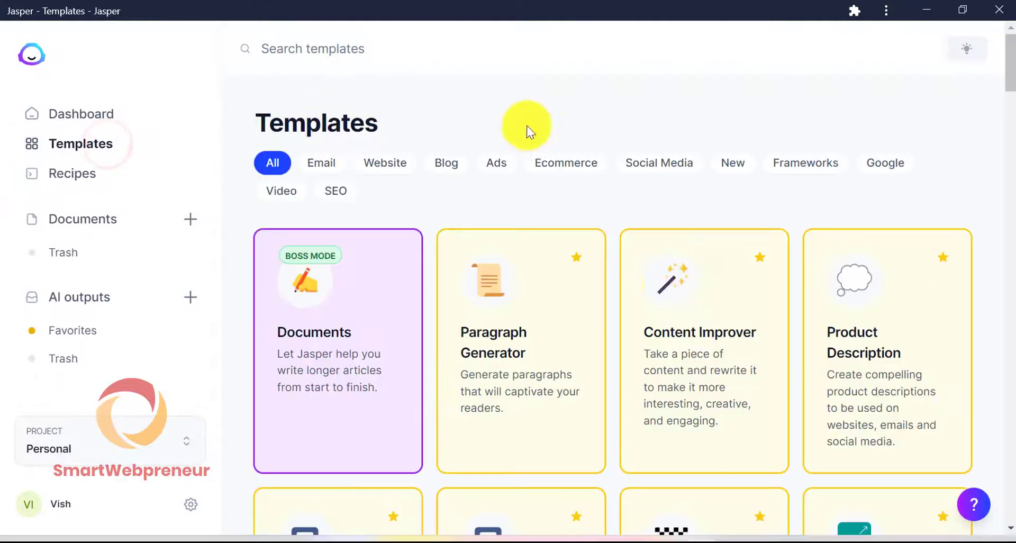
pyautogui.scroll(-2, 612, 244)
pyautogui.scroll(-2, 565, 252)
pyautogui.scroll(-2, 562, 252)
pyautogui.scroll(-2, 567, 236)
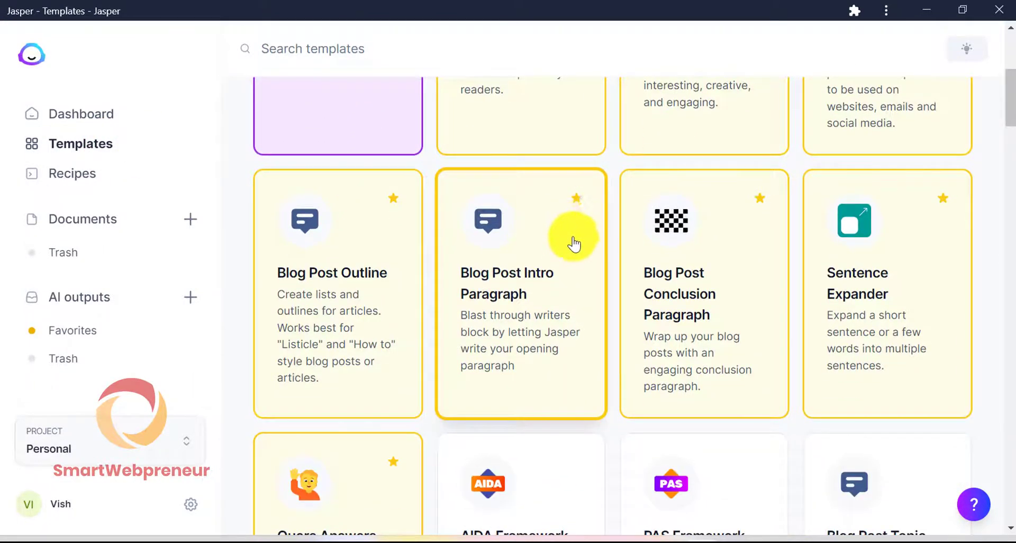
pyautogui.scroll(-3, 577, 239)
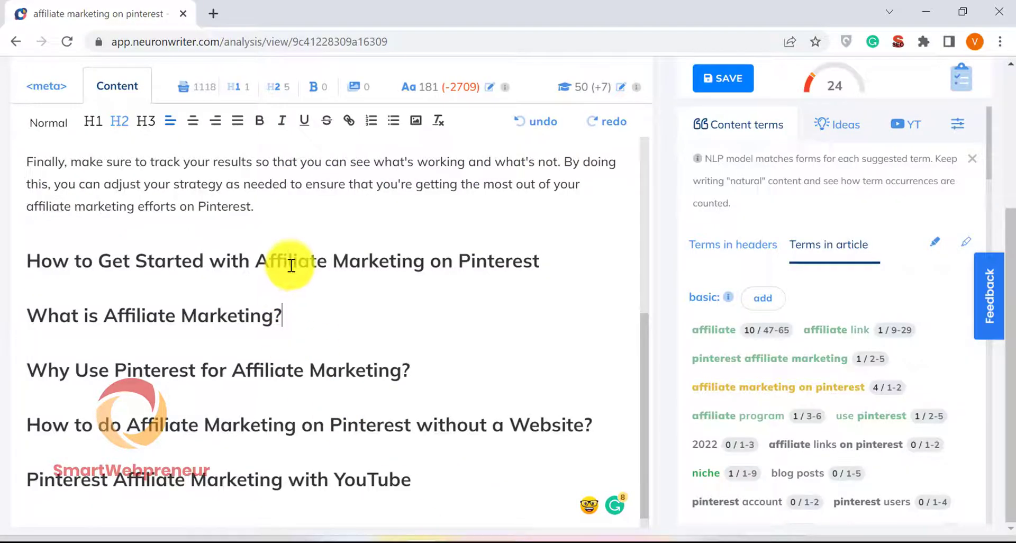
pyautogui.tripleClick(291, 265)
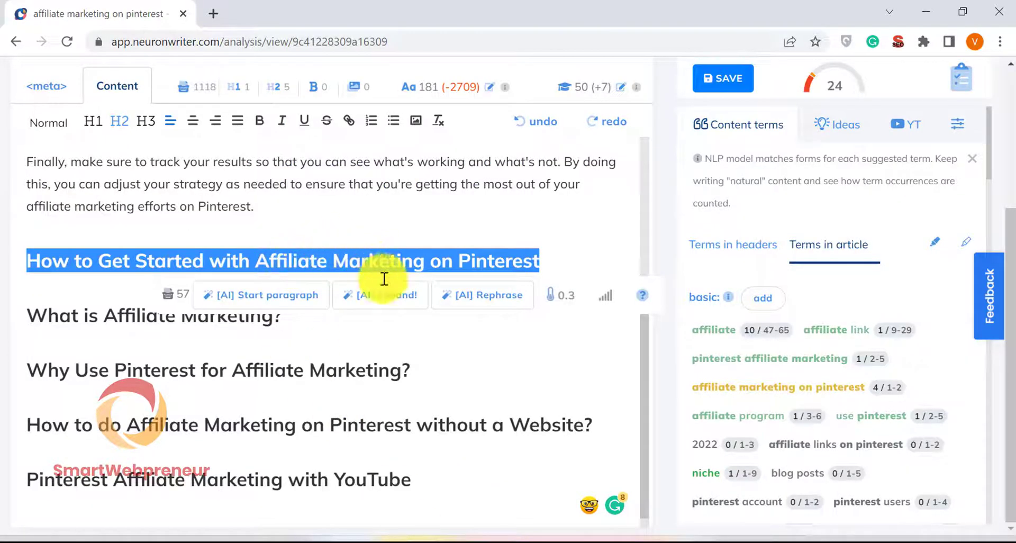
# - Add AI-expanded and plain-pasted text under How to Get Started, deleting the stray line
pyautogui.click(387, 300)
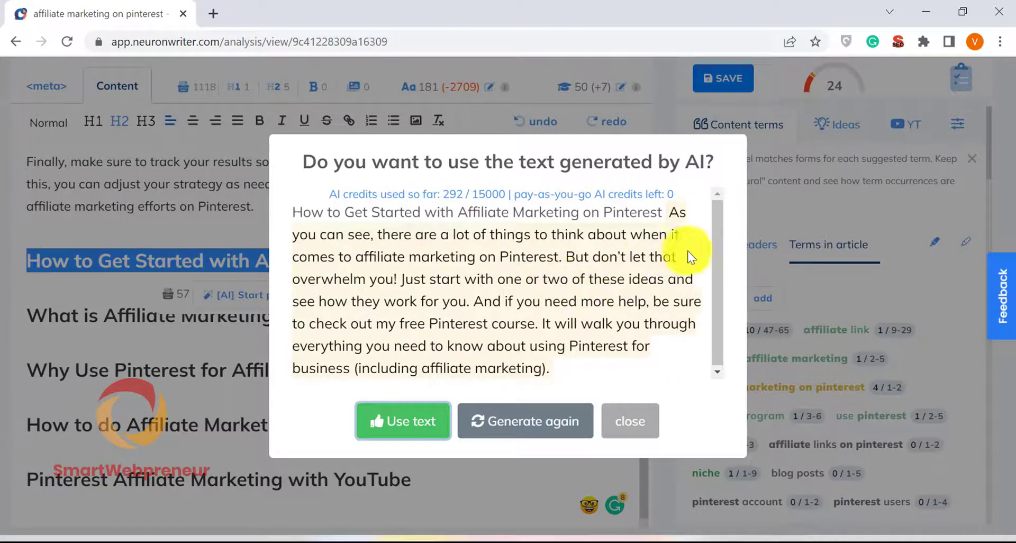
pyautogui.click(412, 421)
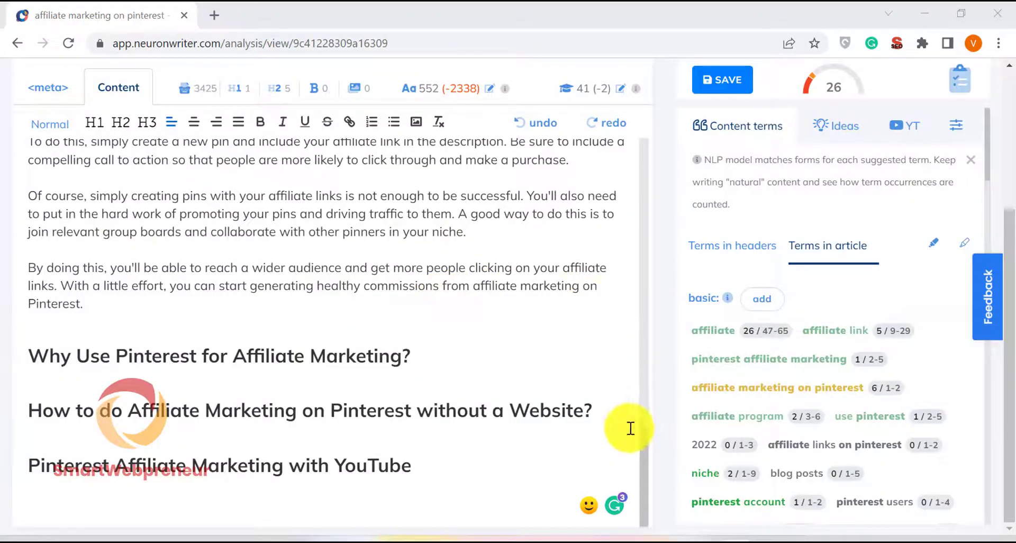
pyautogui.rightClick(170, 398)
pyautogui.click(211, 299)
pyautogui.scroll(-3, 291, 348)
pyautogui.moveTo(225, 358); pyautogui.dragTo(13, 343)
pyautogui.press('Delete')
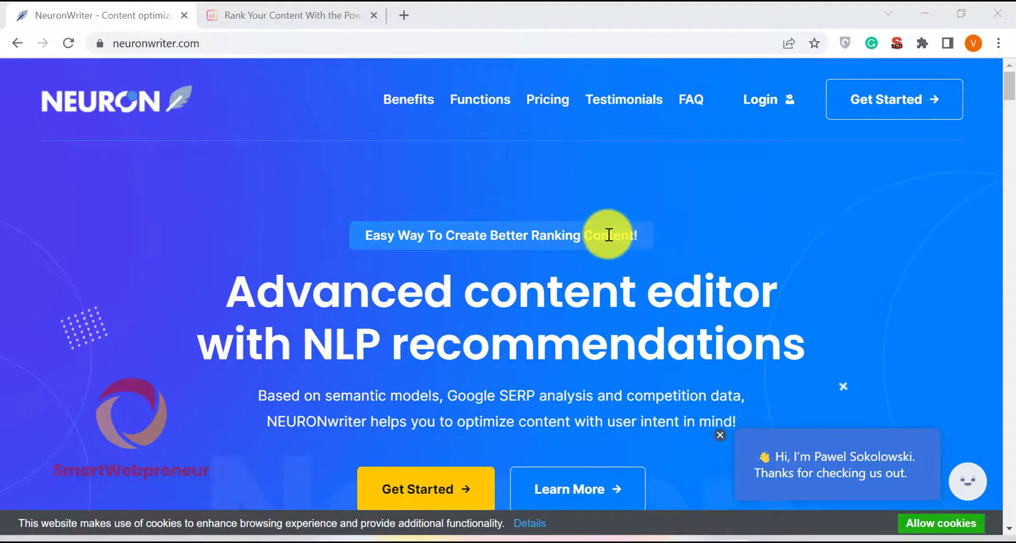
# - Show Surfer SEO's pricing plans with monthly prices ($49, $99, $199)
pyautogui.click(277, 12)
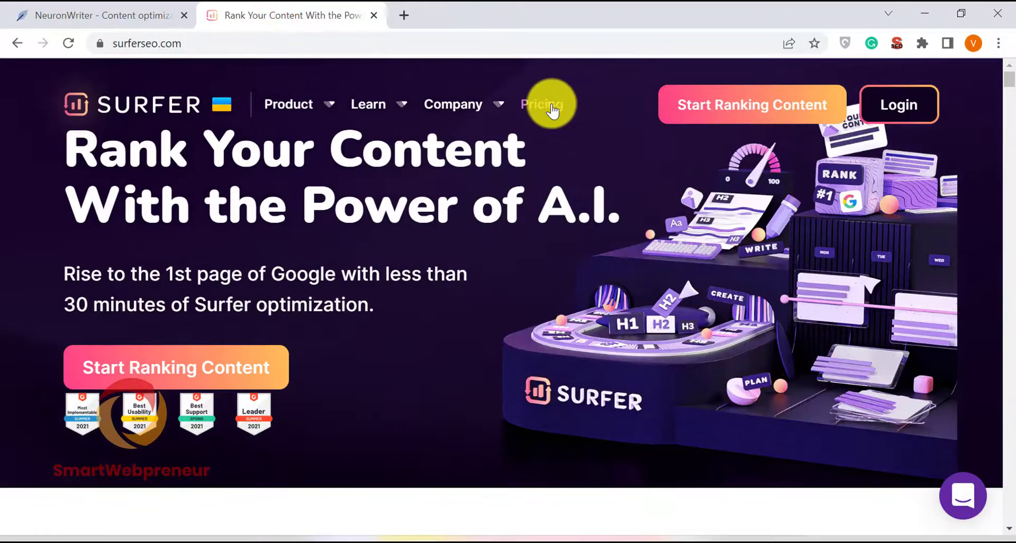
pyautogui.click(552, 109)
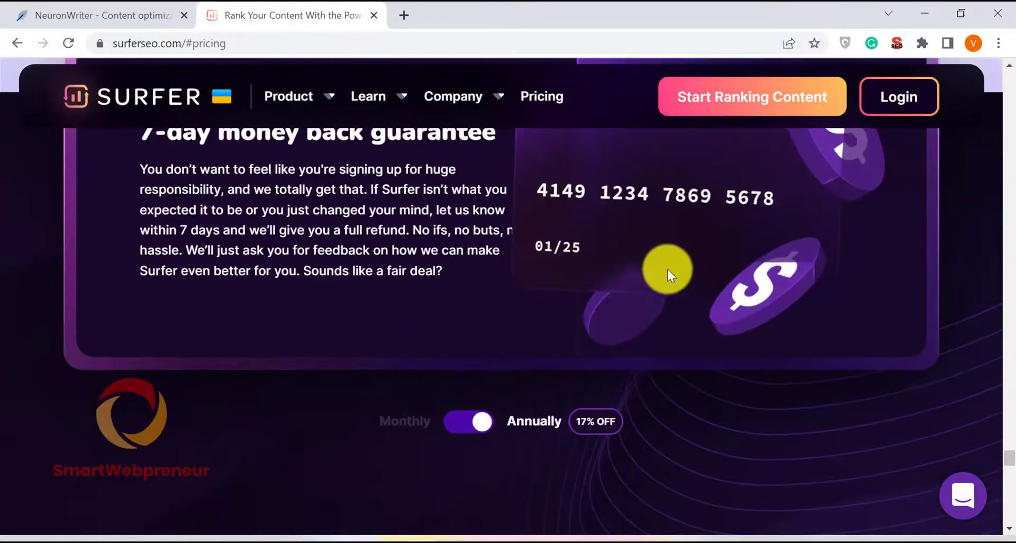
pyautogui.scroll(-5, 686, 269)
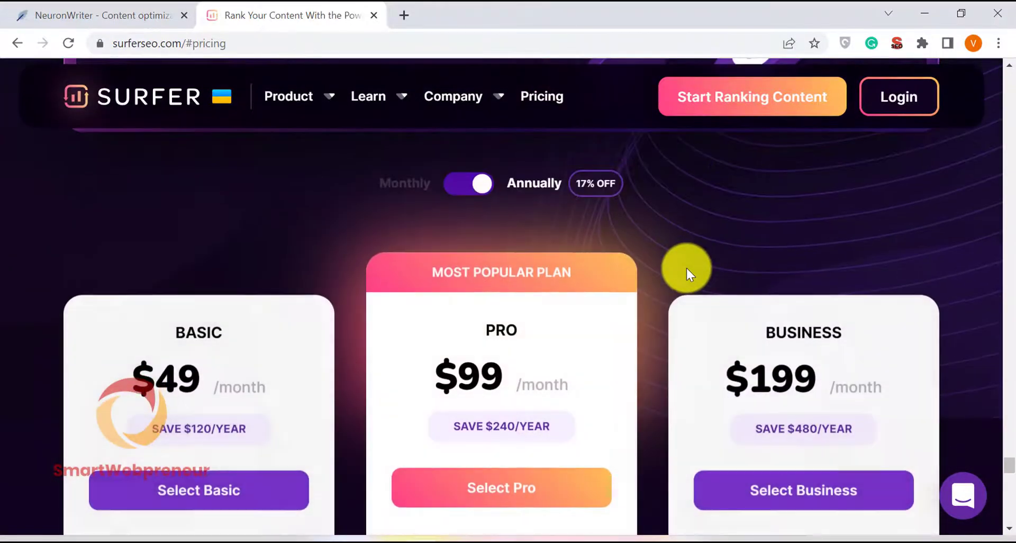
pyautogui.scroll(2, 662, 256)
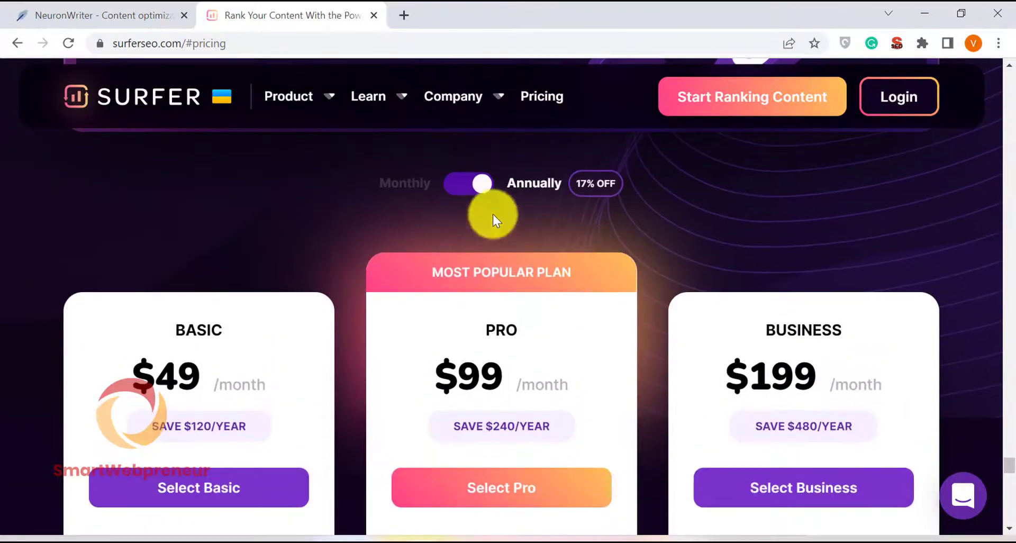
pyautogui.click(463, 188)
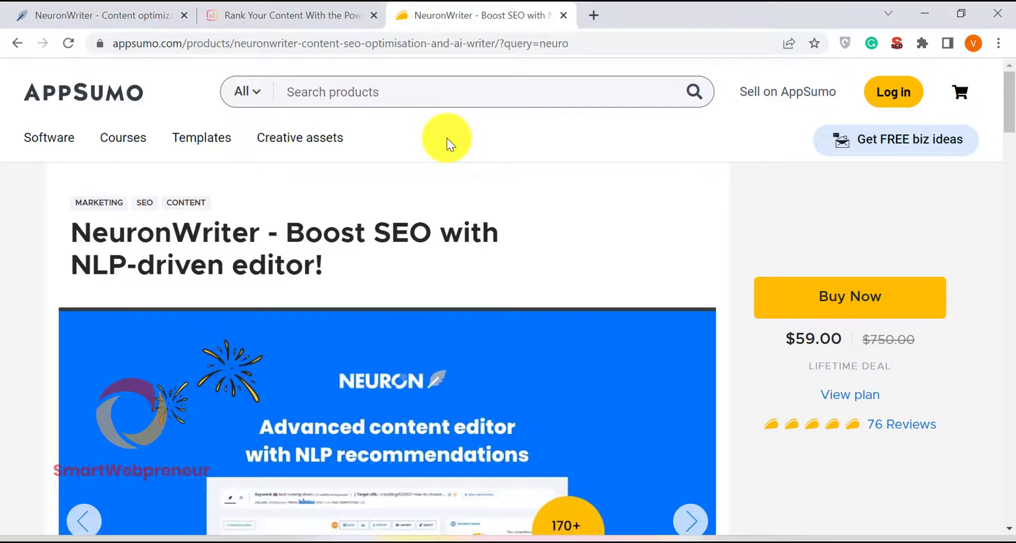
pyautogui.scroll(-2, 614, 262)
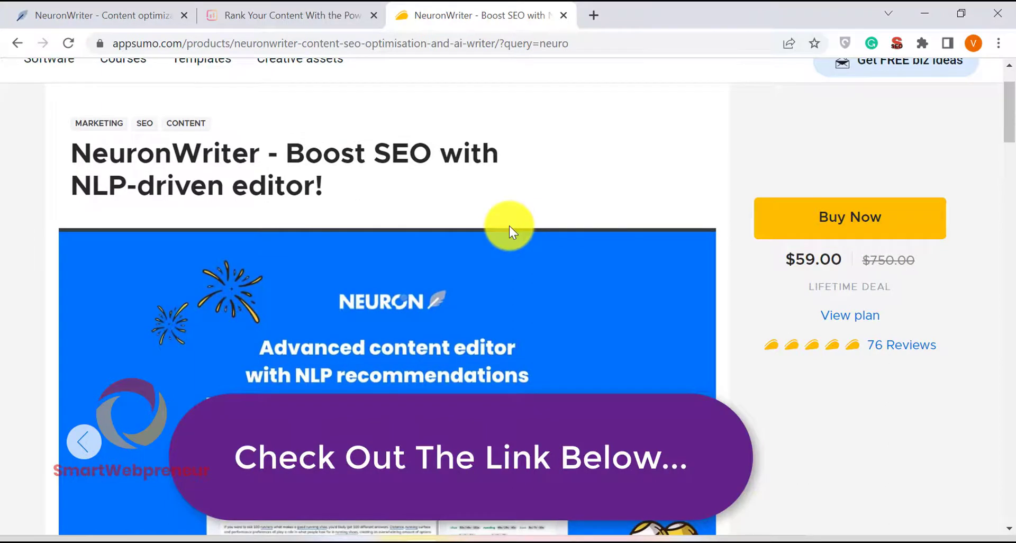